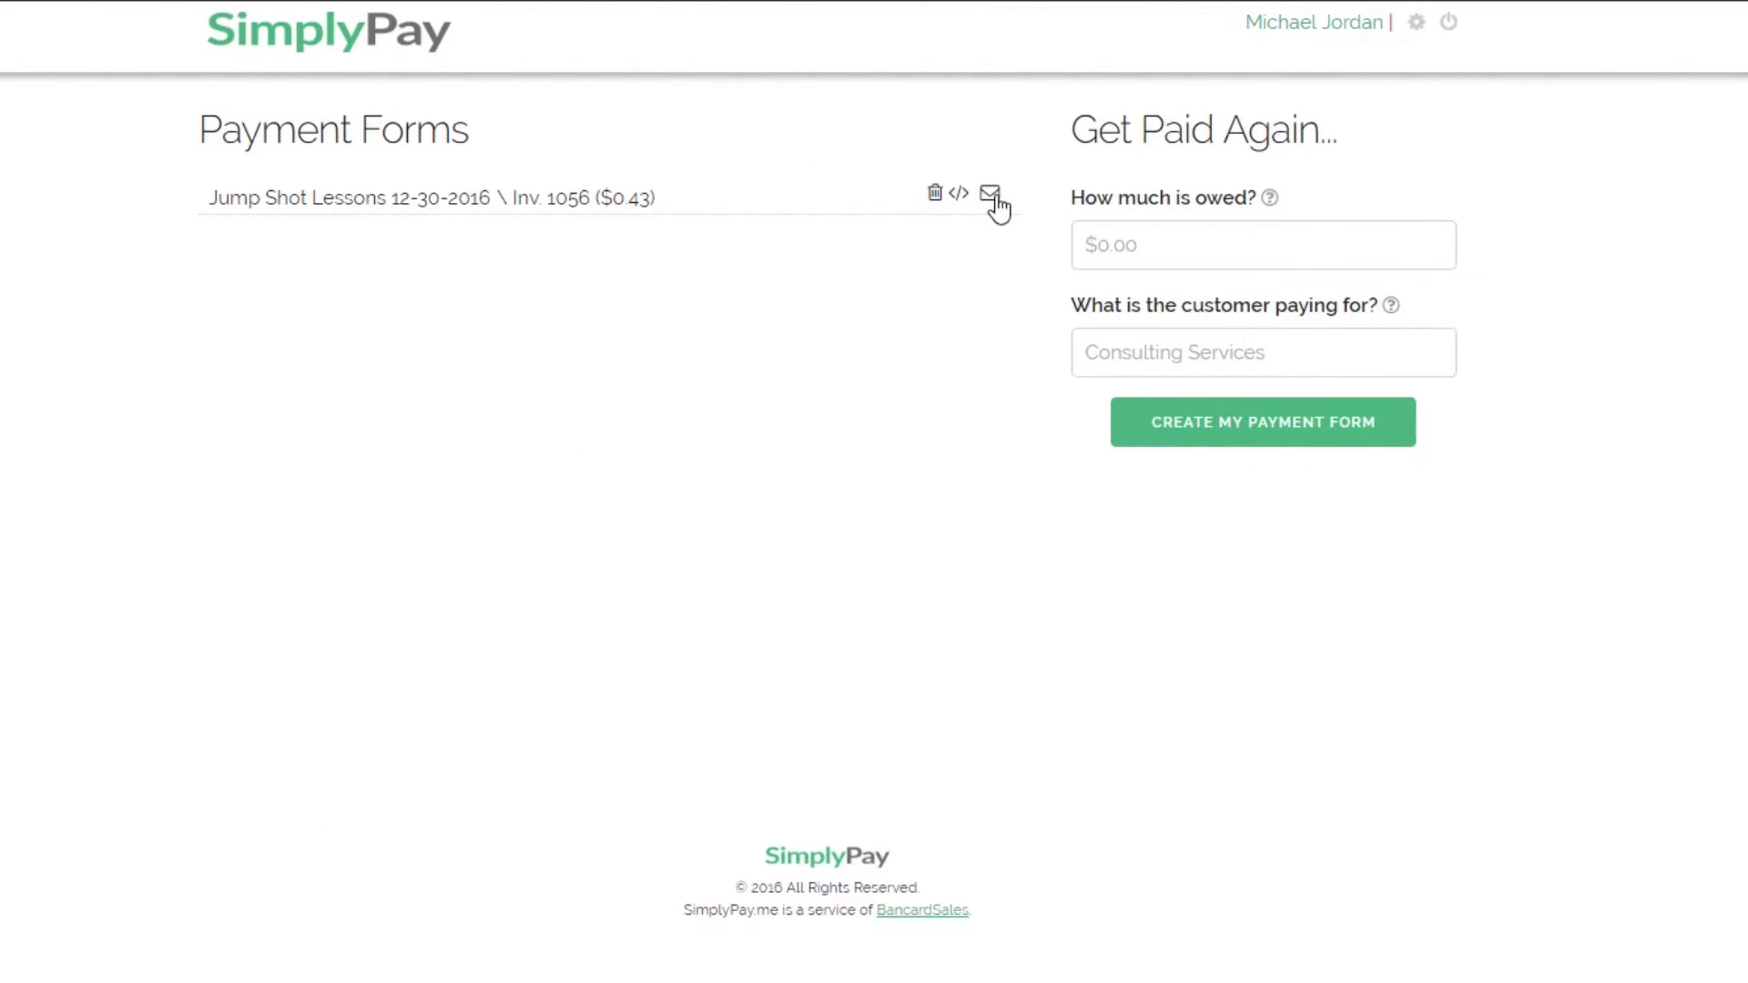
Copy the Jump Shot Lessons form's payment link to the clipboard
left_click(991, 194)
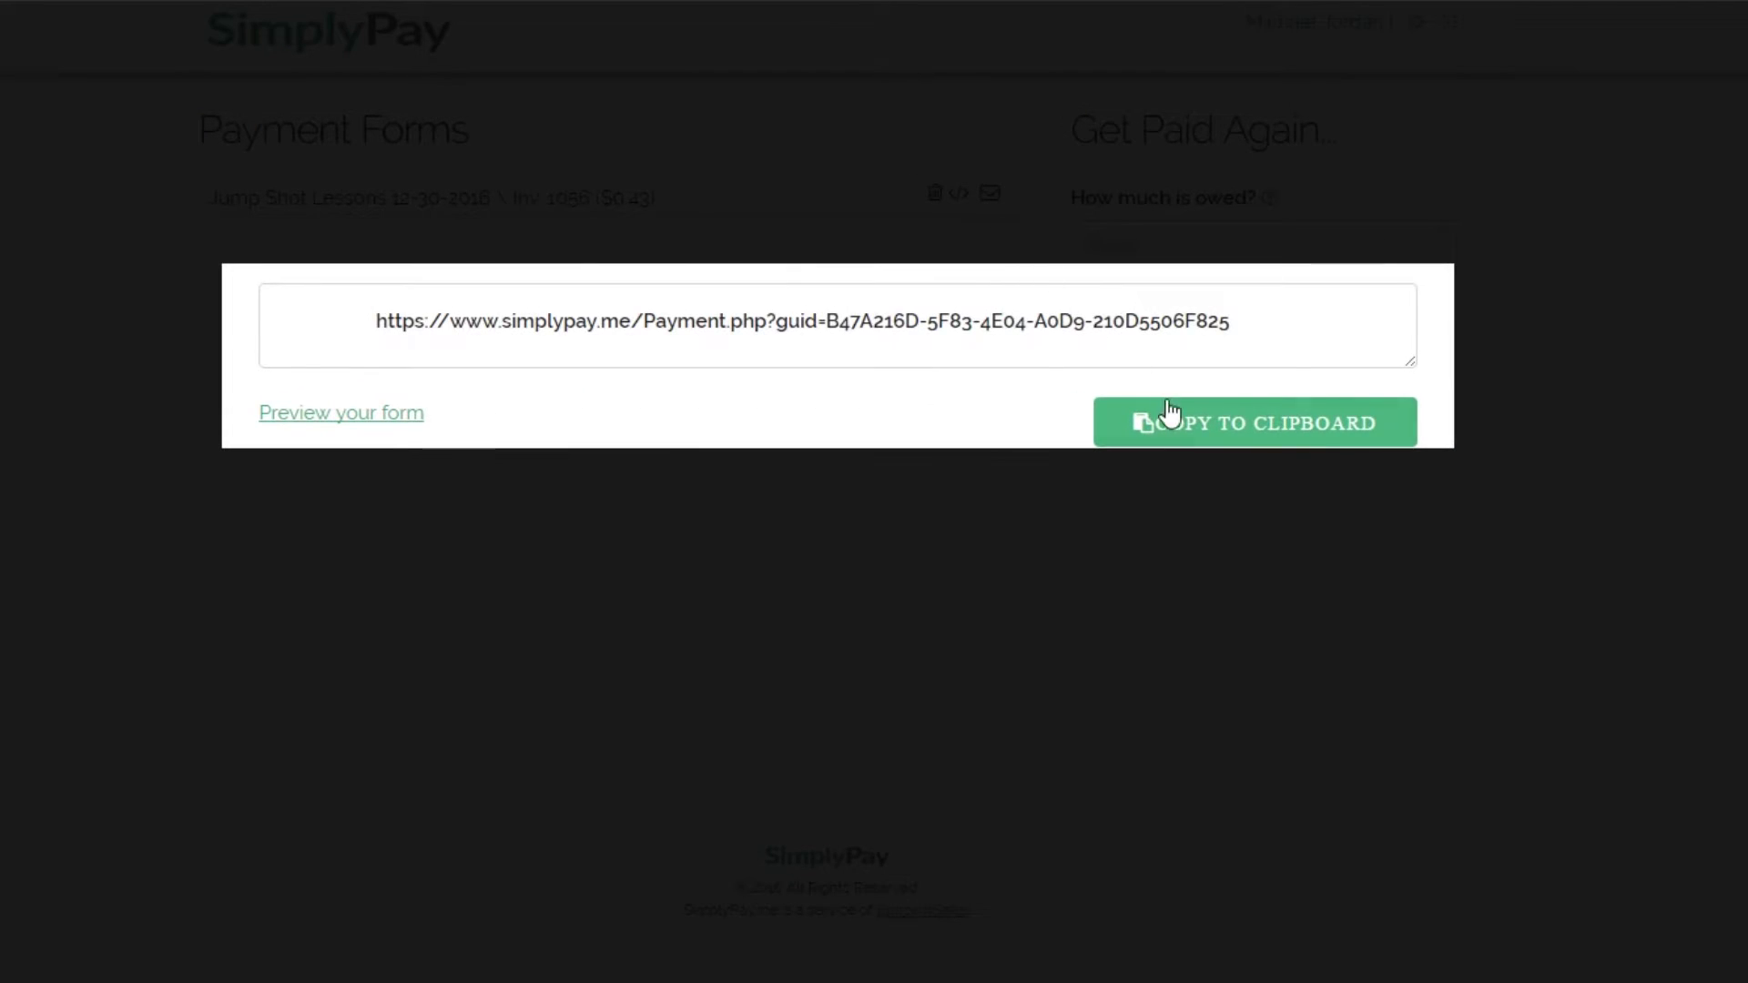
left_click(1198, 436)
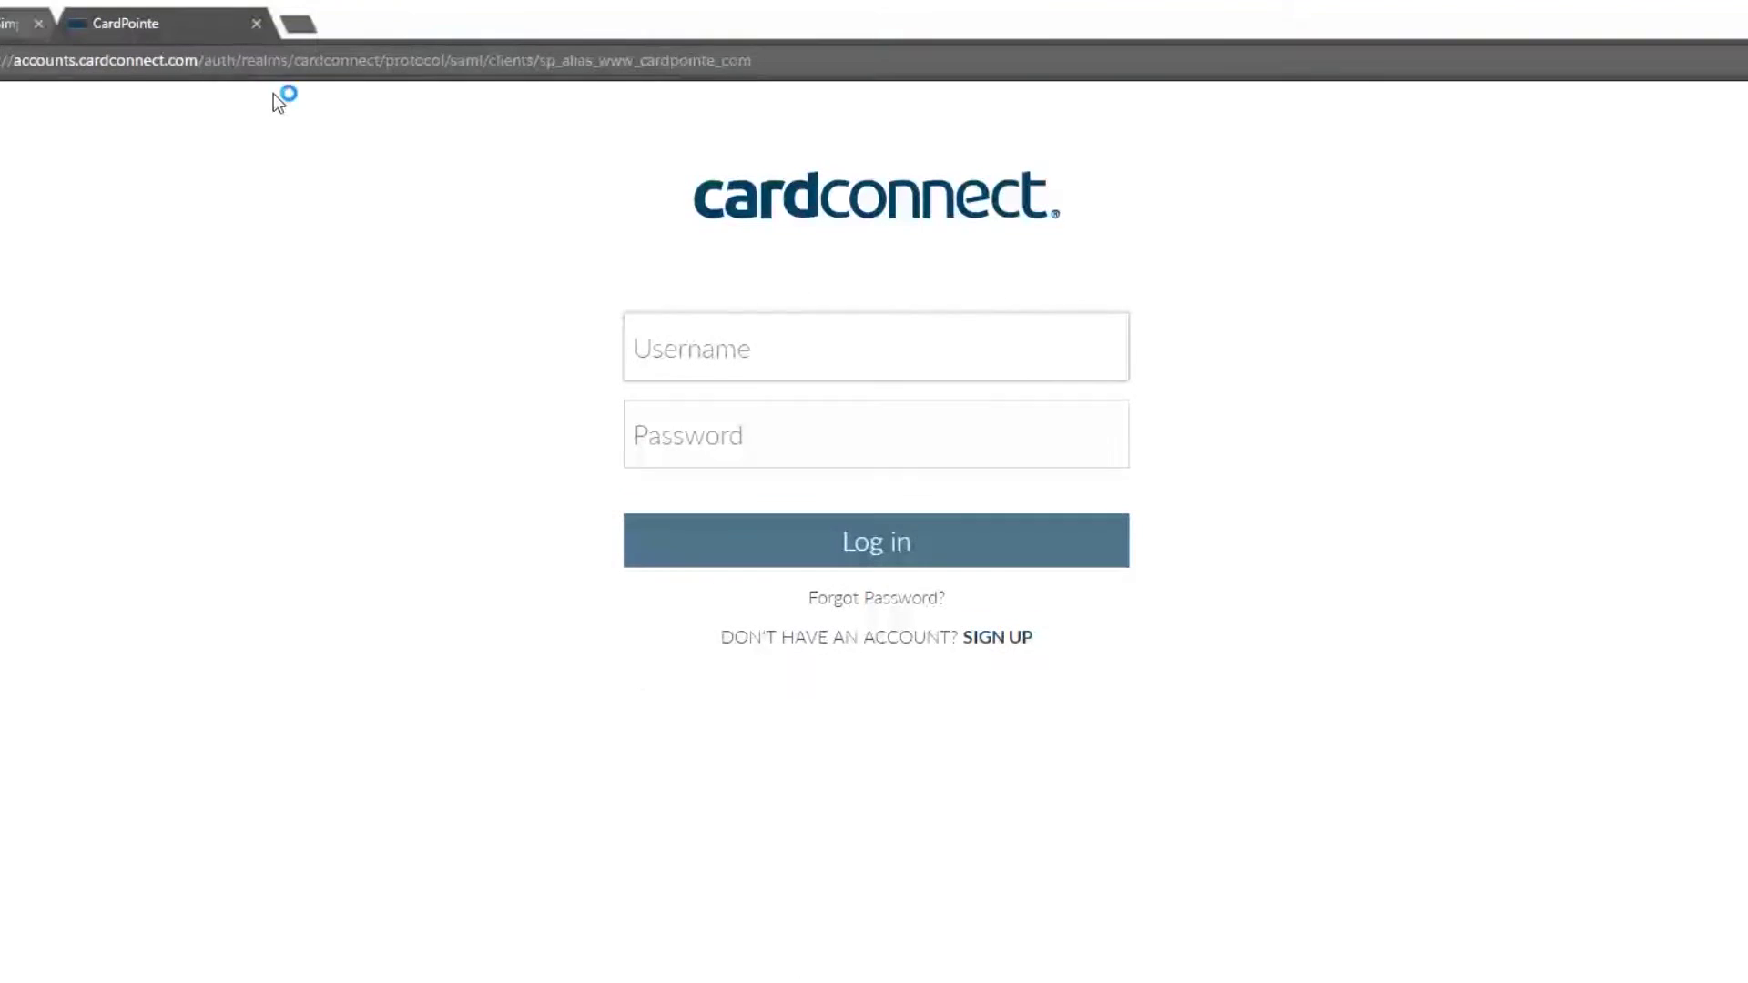
Sign in to CardPointe with the account username and password
left_click(769, 314)
type("username here")
key("Tab")
type("password here")
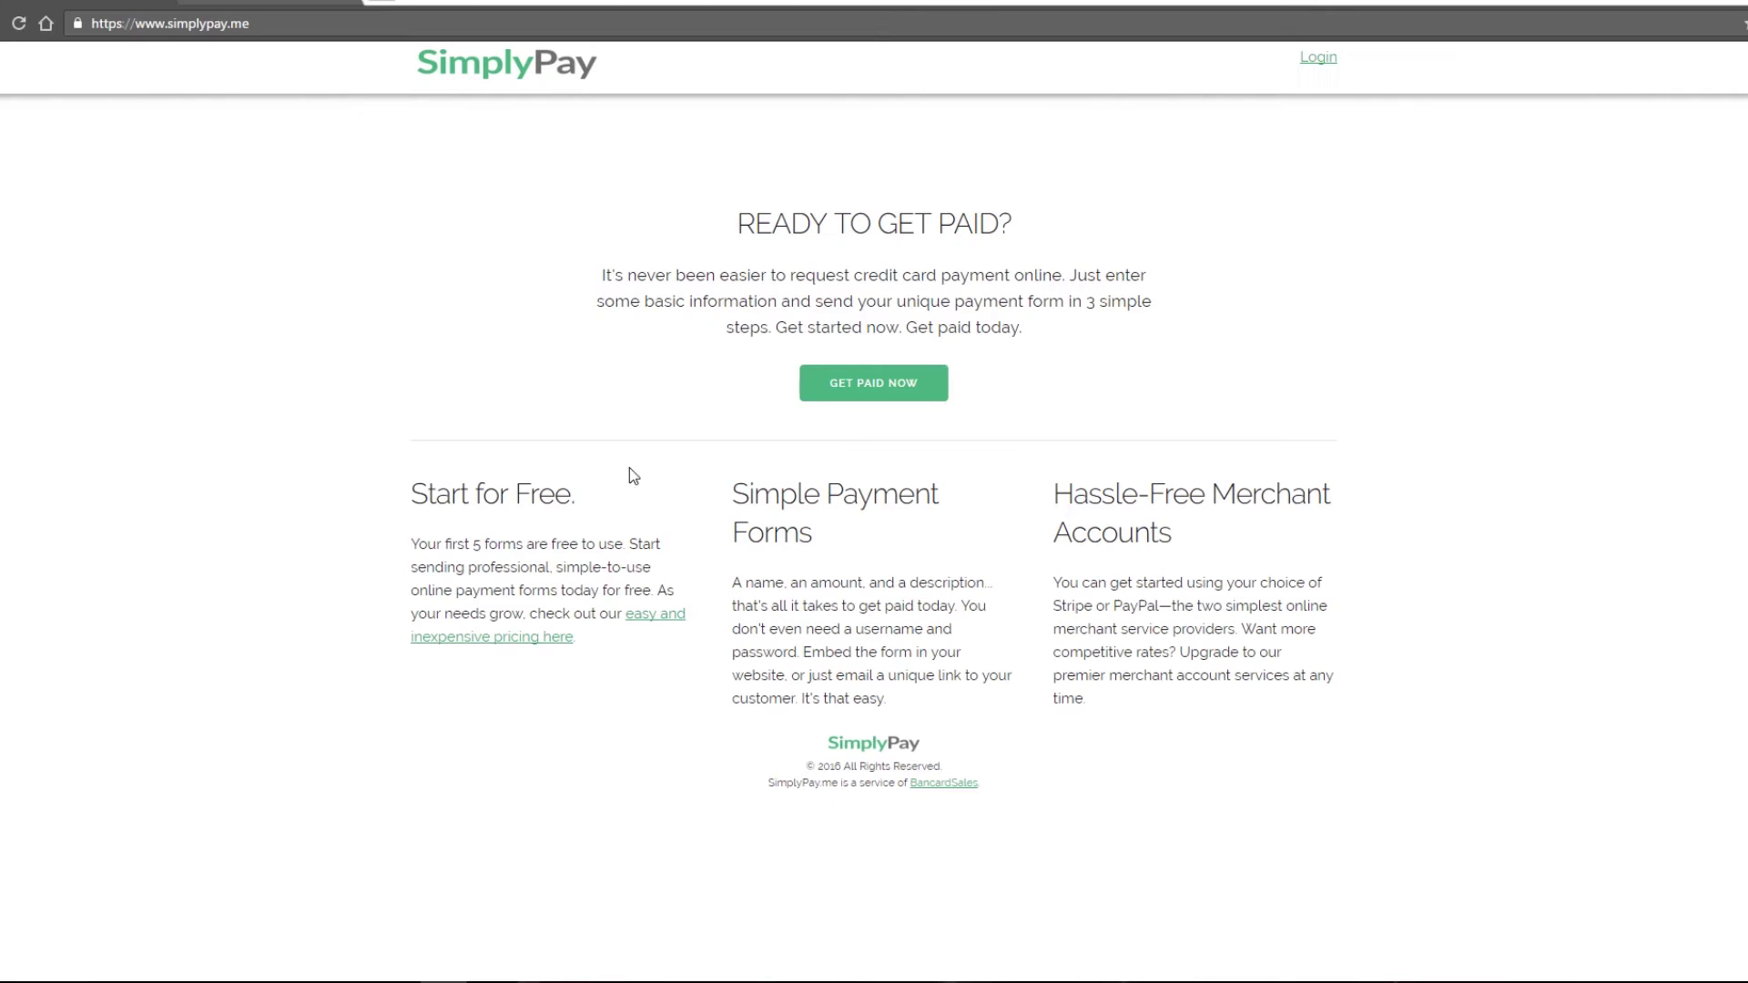
left_click(831, 381)
Enter the owner's first name, last name, company name and e-mail address on the payment form
left_click(650, 253)
type("Michael")
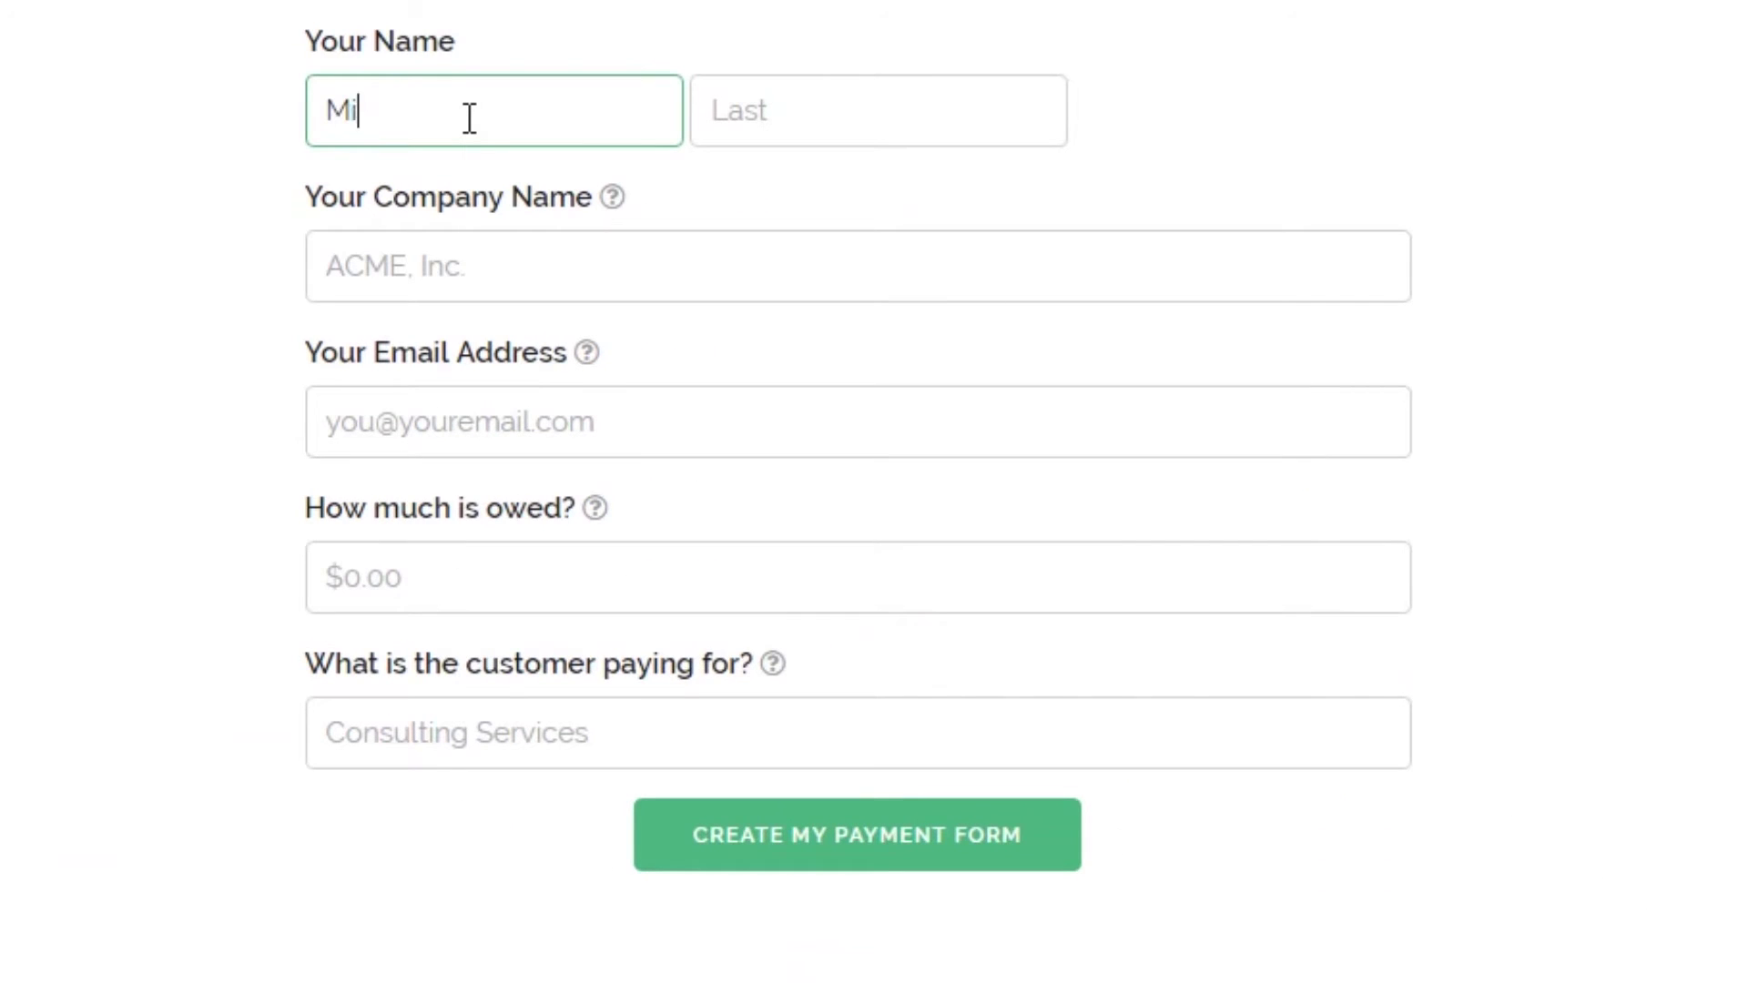
key("Tab")
type("Jordan")
key("Tab")
type("Michael Jordan ")
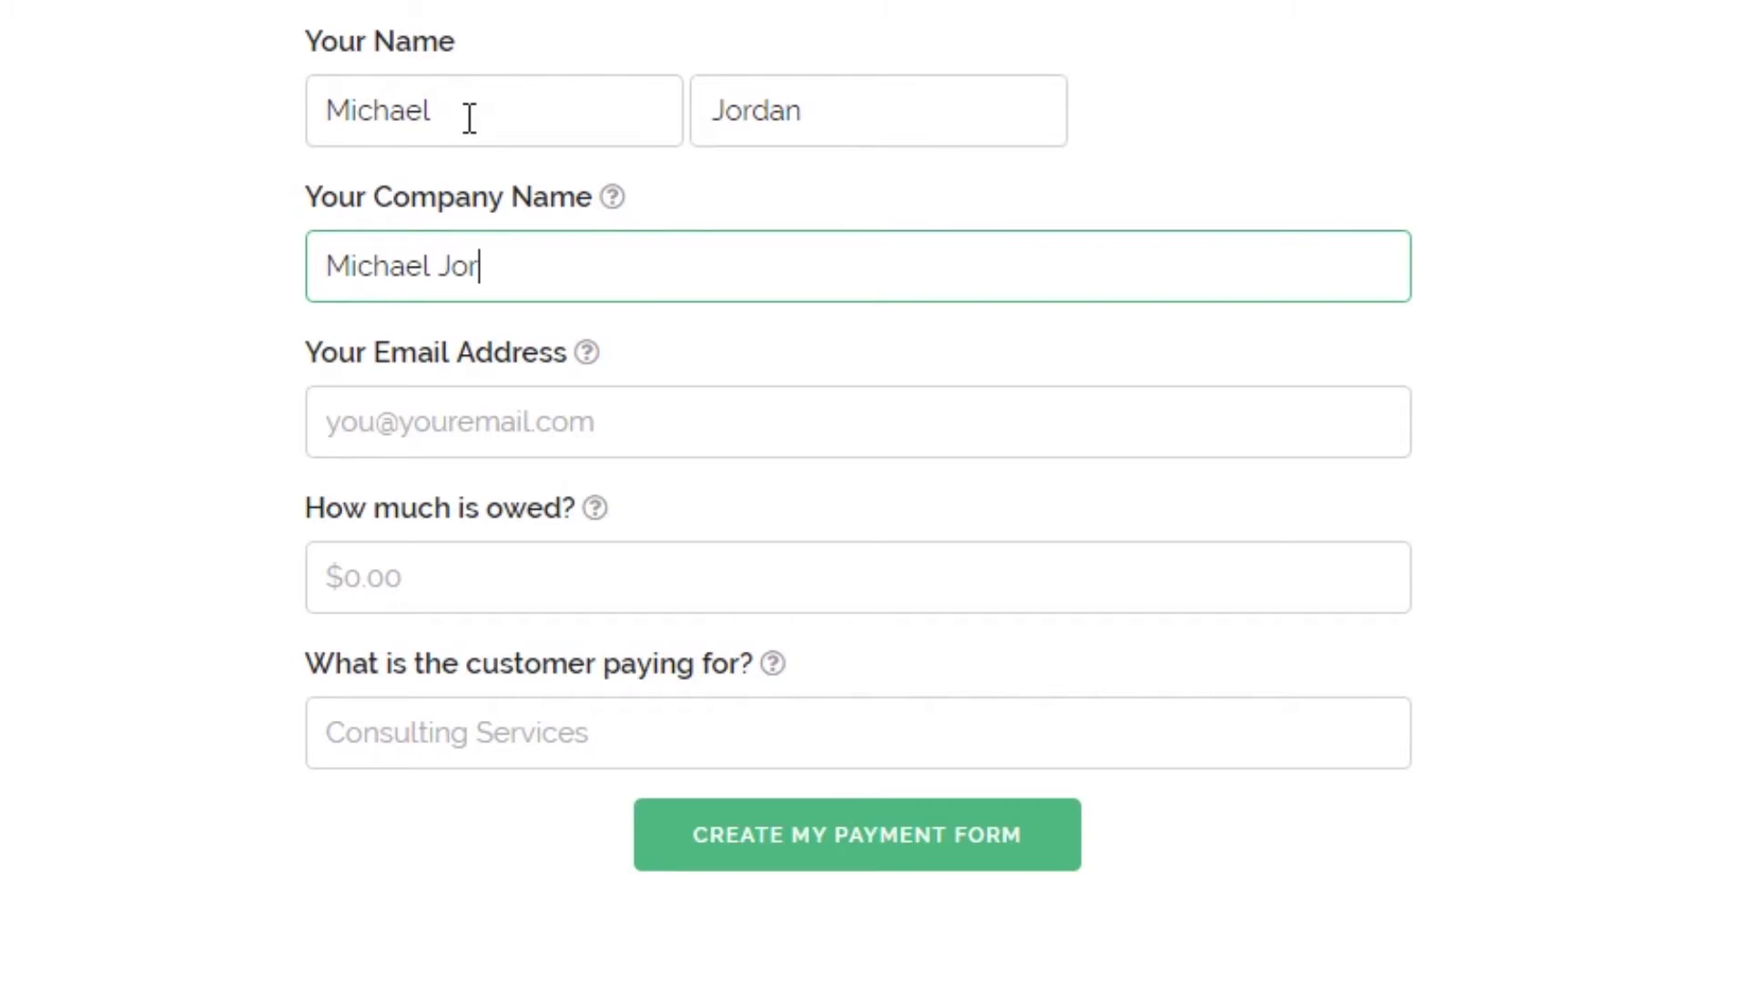
type("INC")
key("Tab")
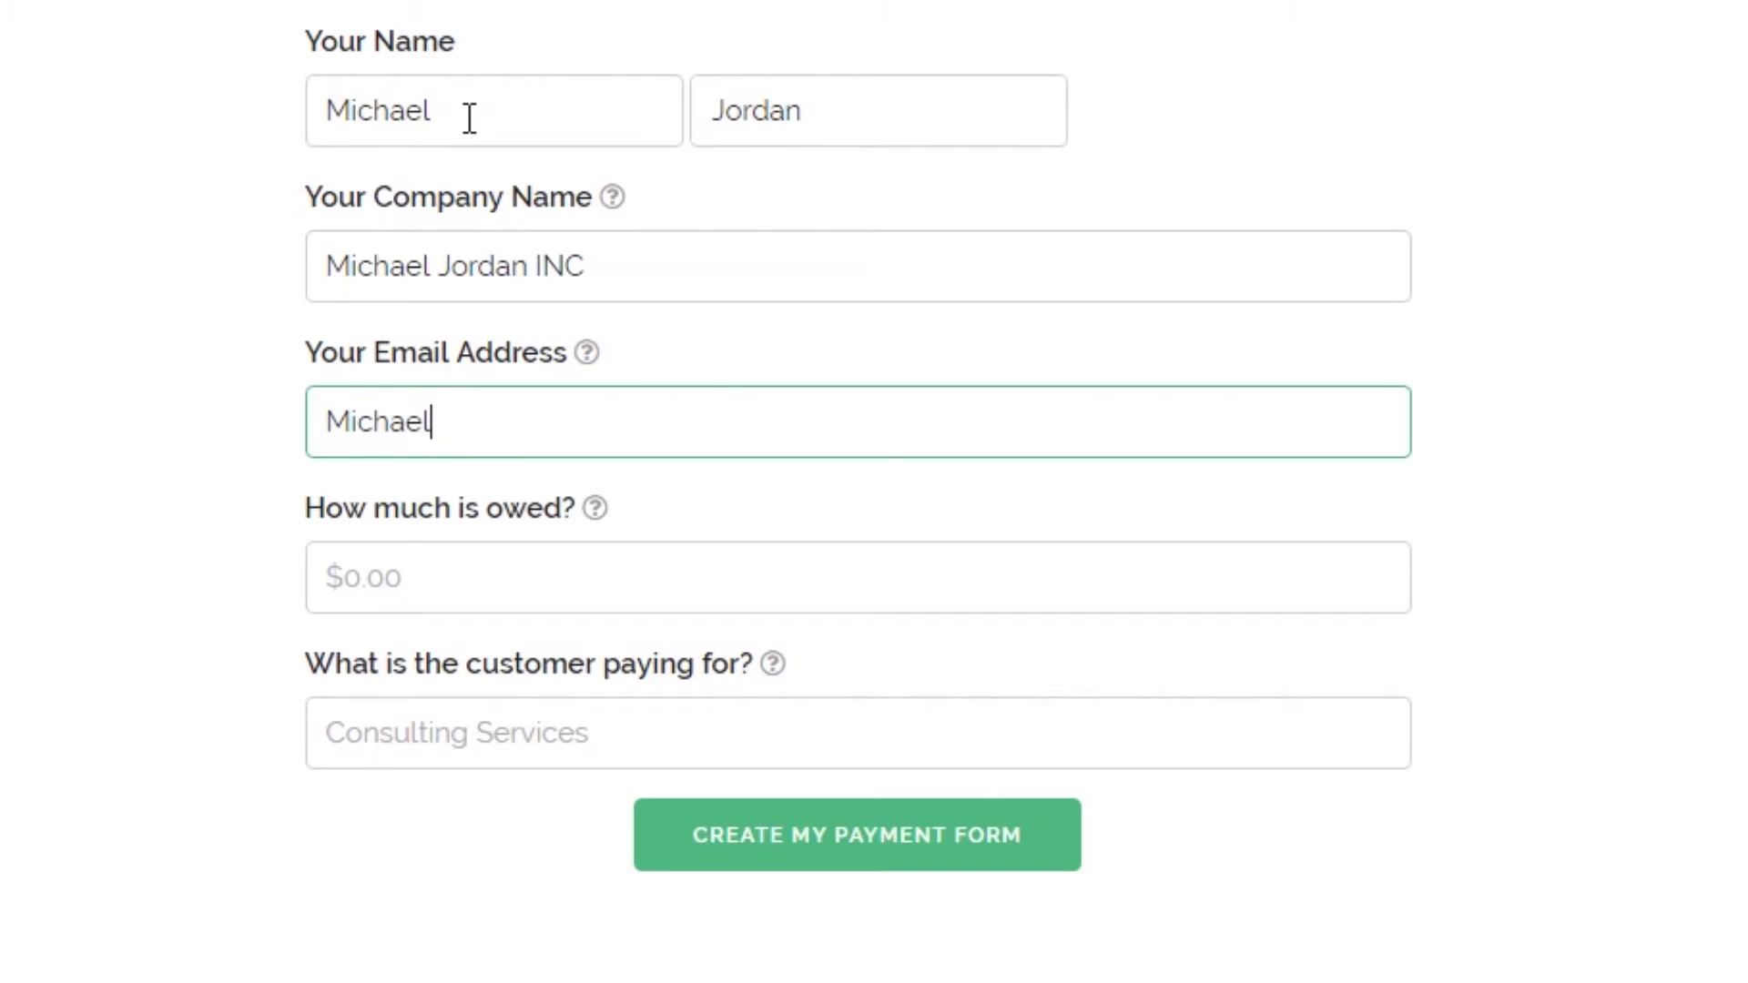
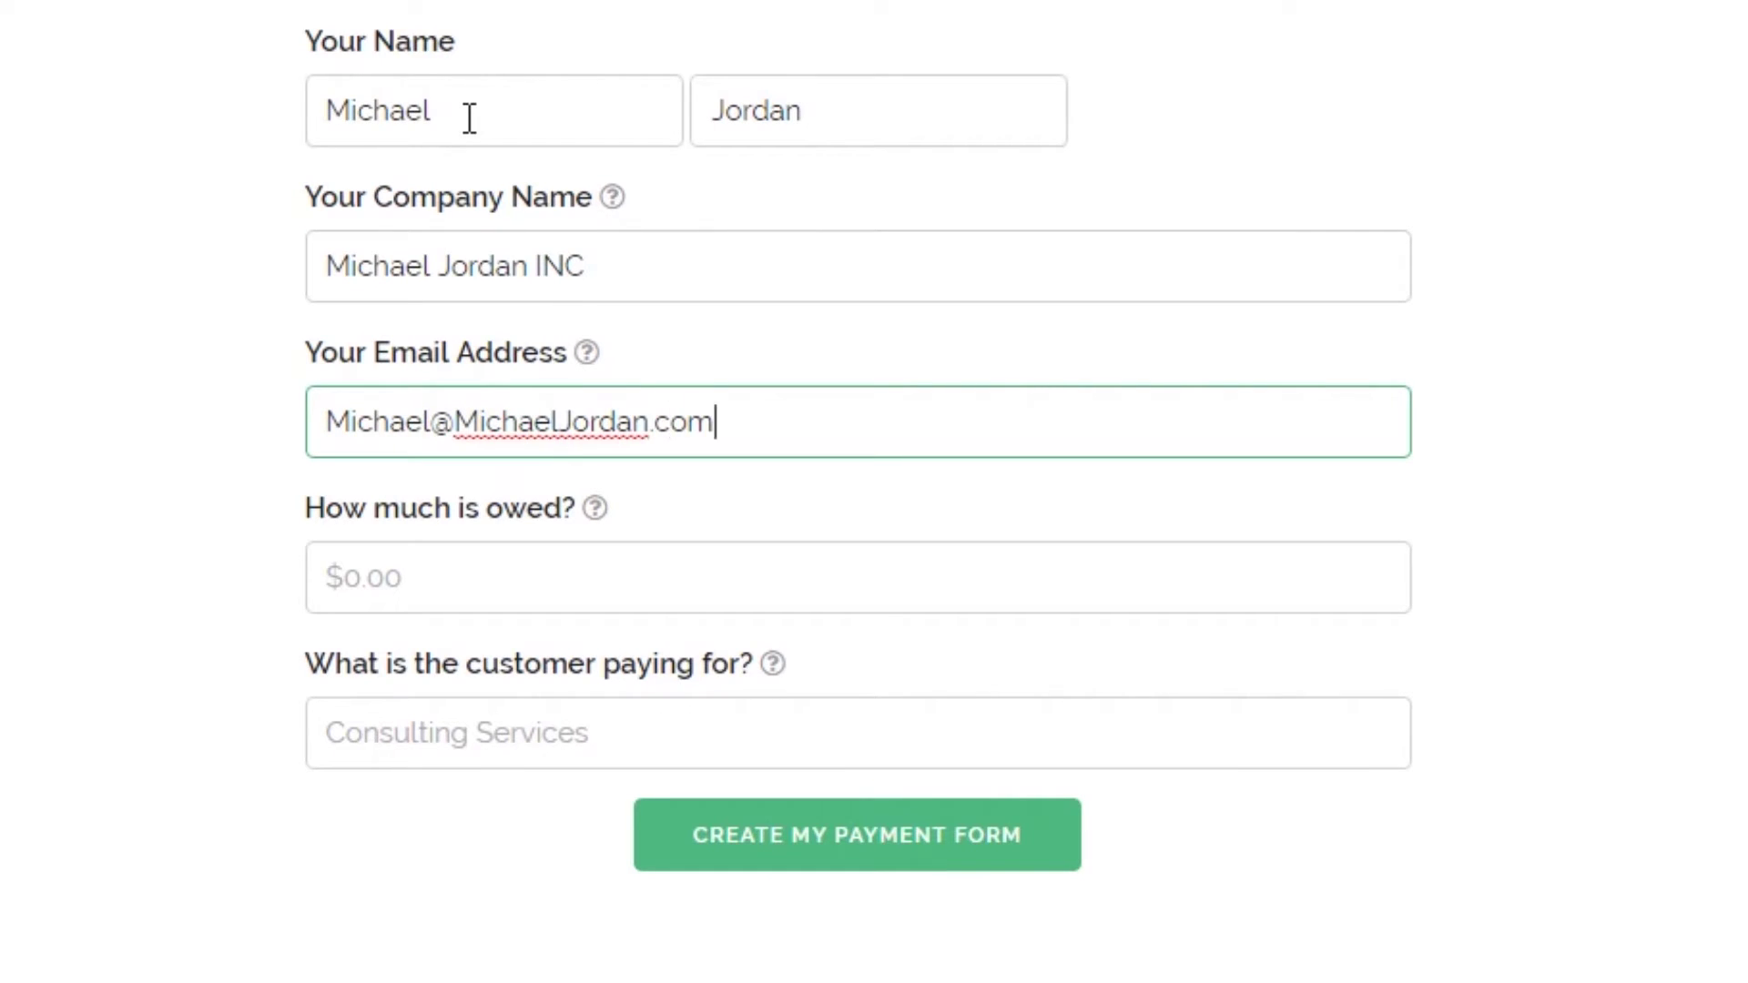
Set $0.43 owed for 'Jump Shot Lessons 12-30-2016 \\ Inv. 1056' and submit the form
key("Tab")
type("43")
key("Tab")
type("Jump Shot")
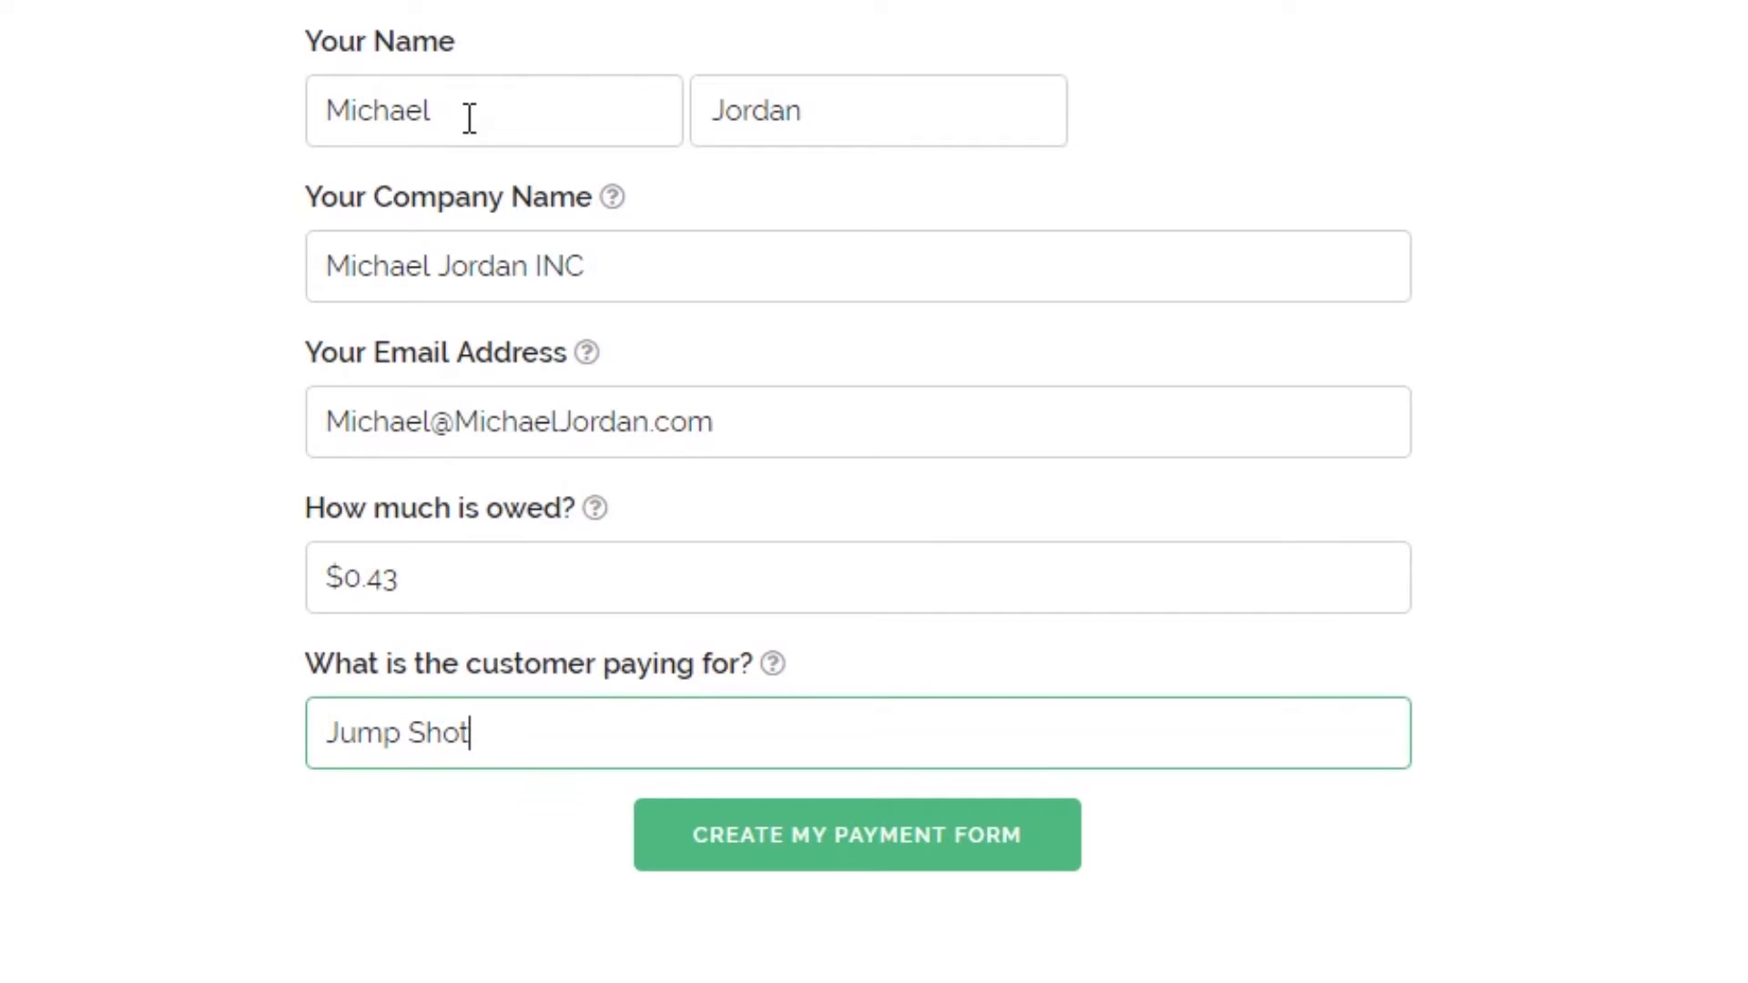
type(" Lessons")
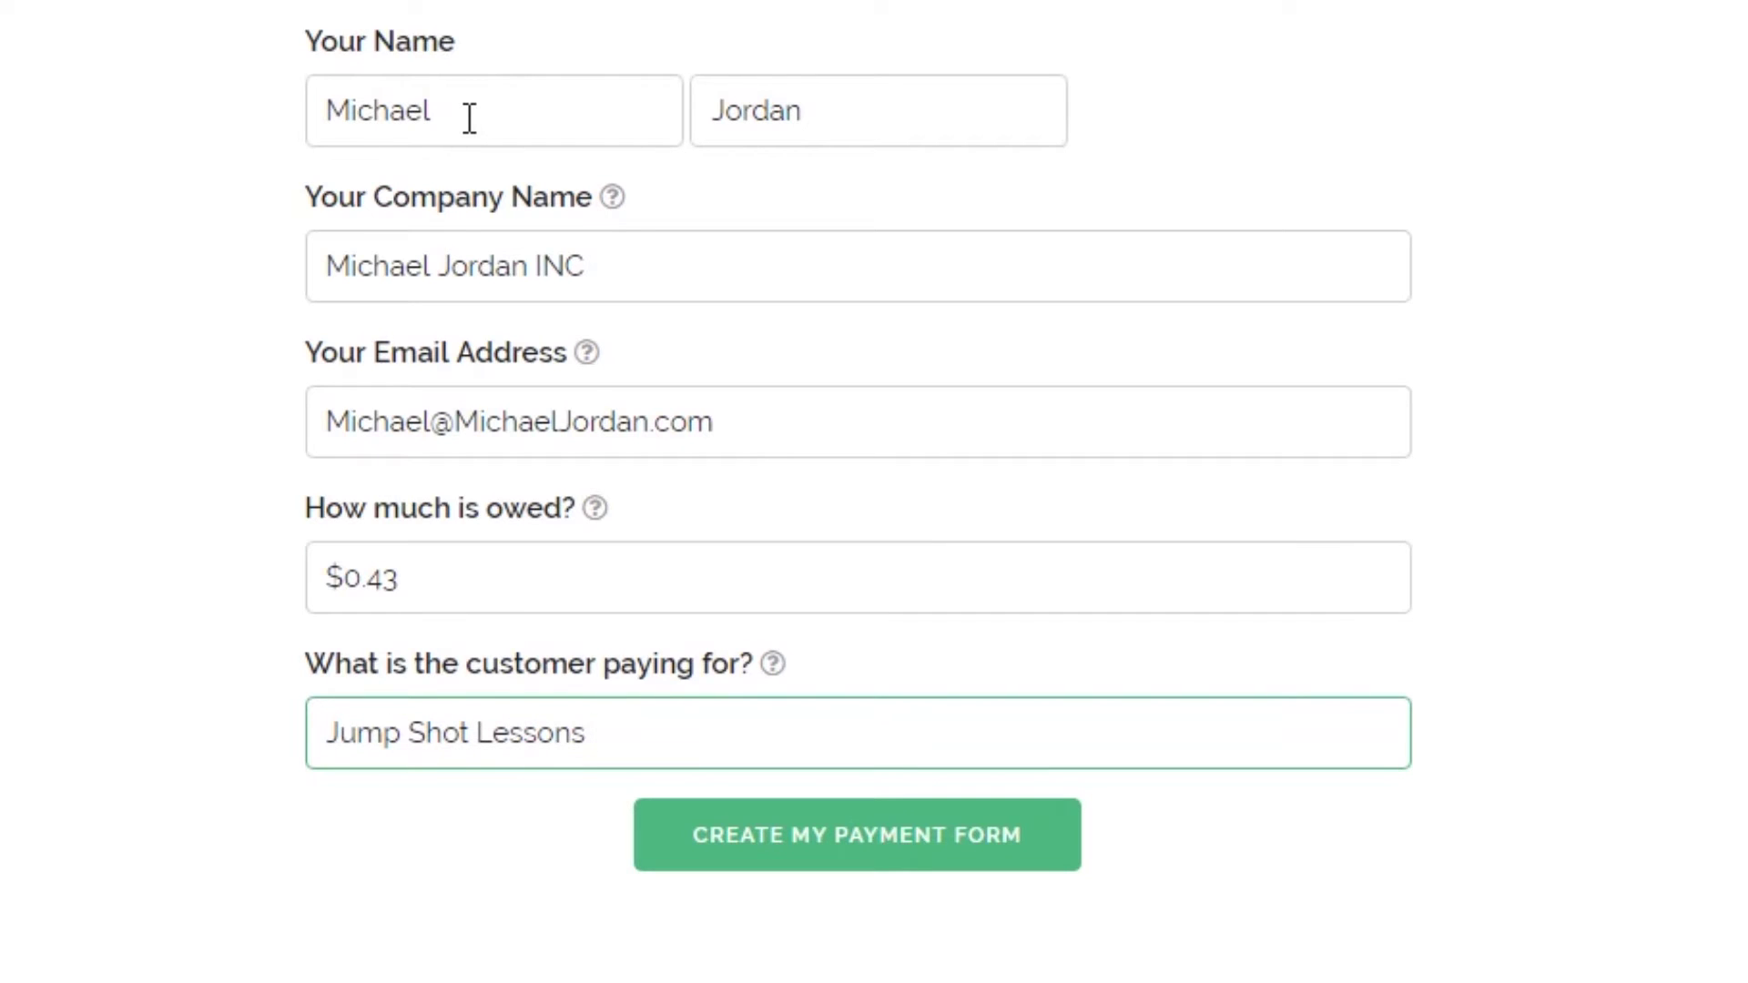
type(" 12-30-201")
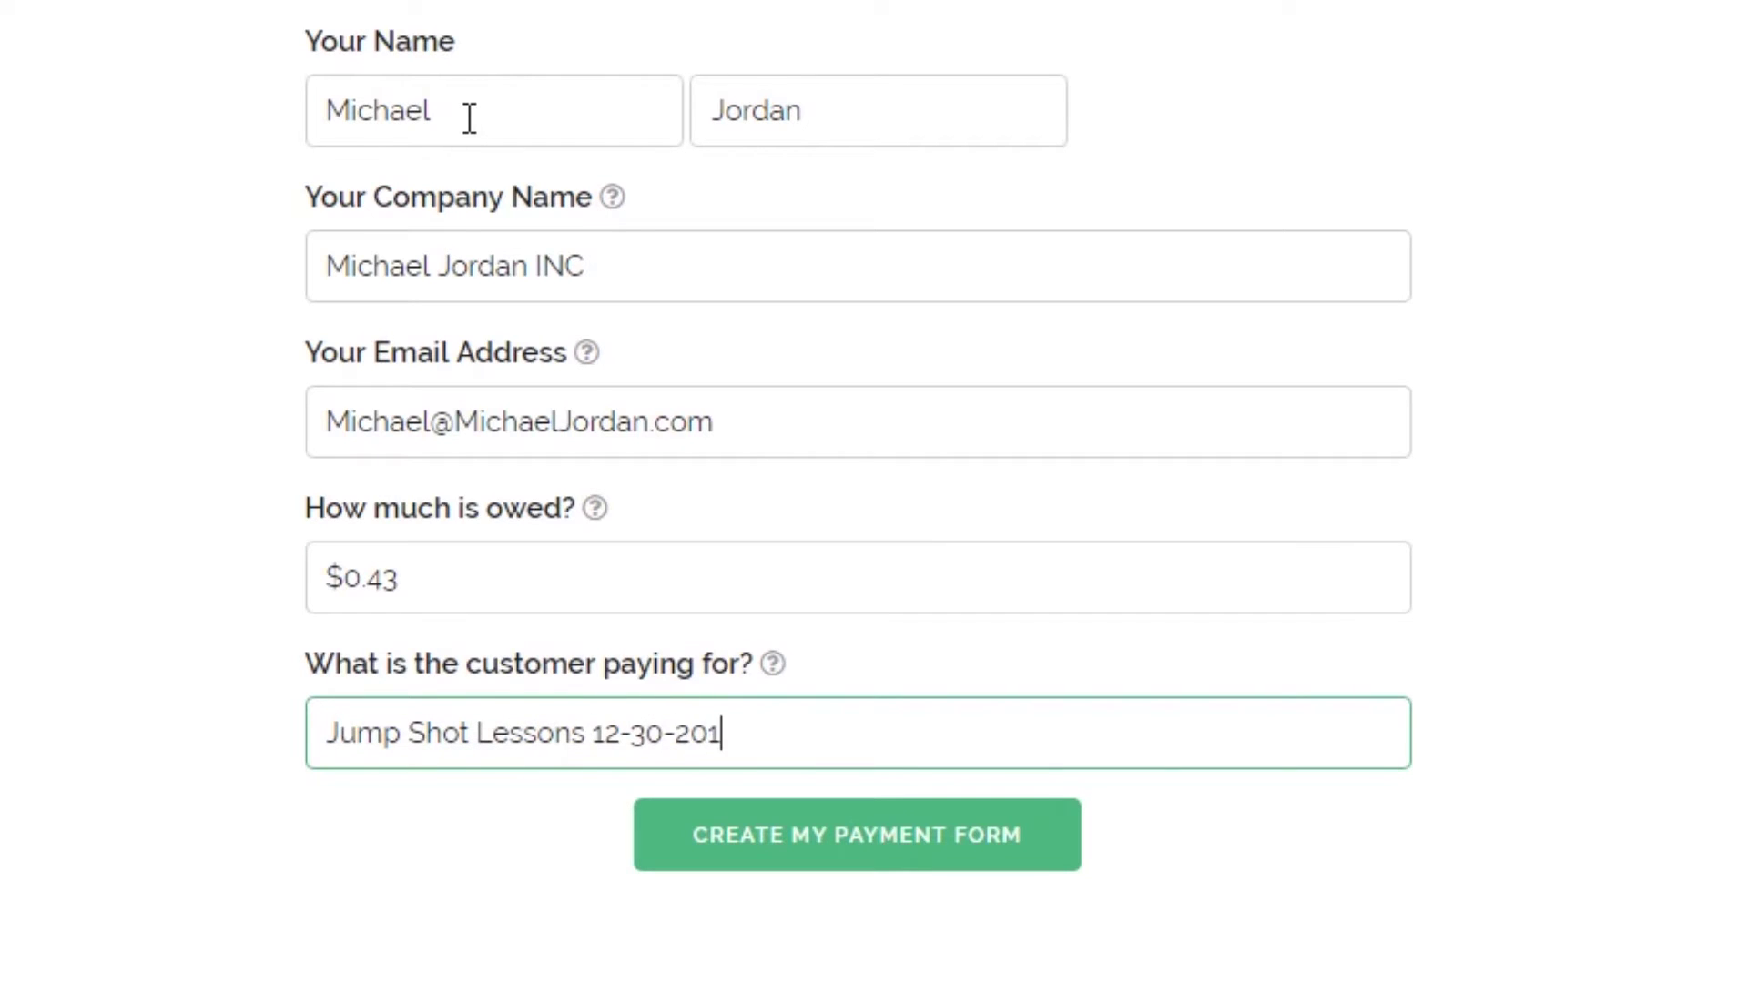
type("6  \\\\  Inv. 1056")
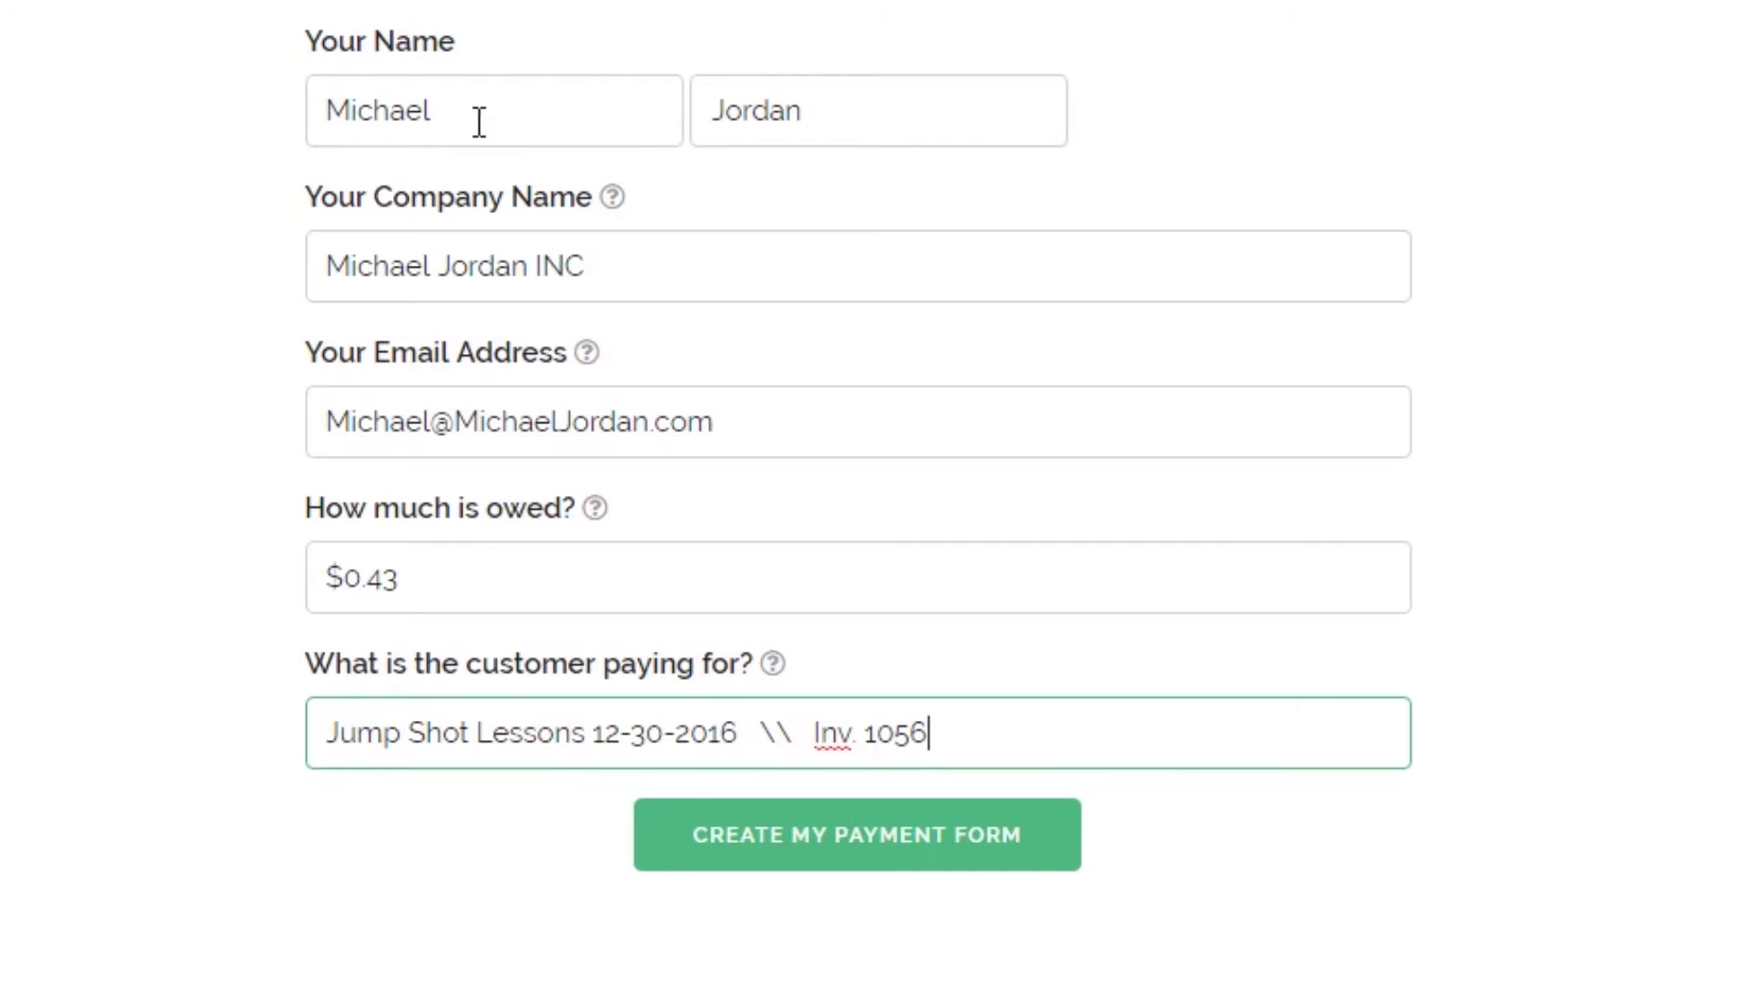
left_click(836, 856)
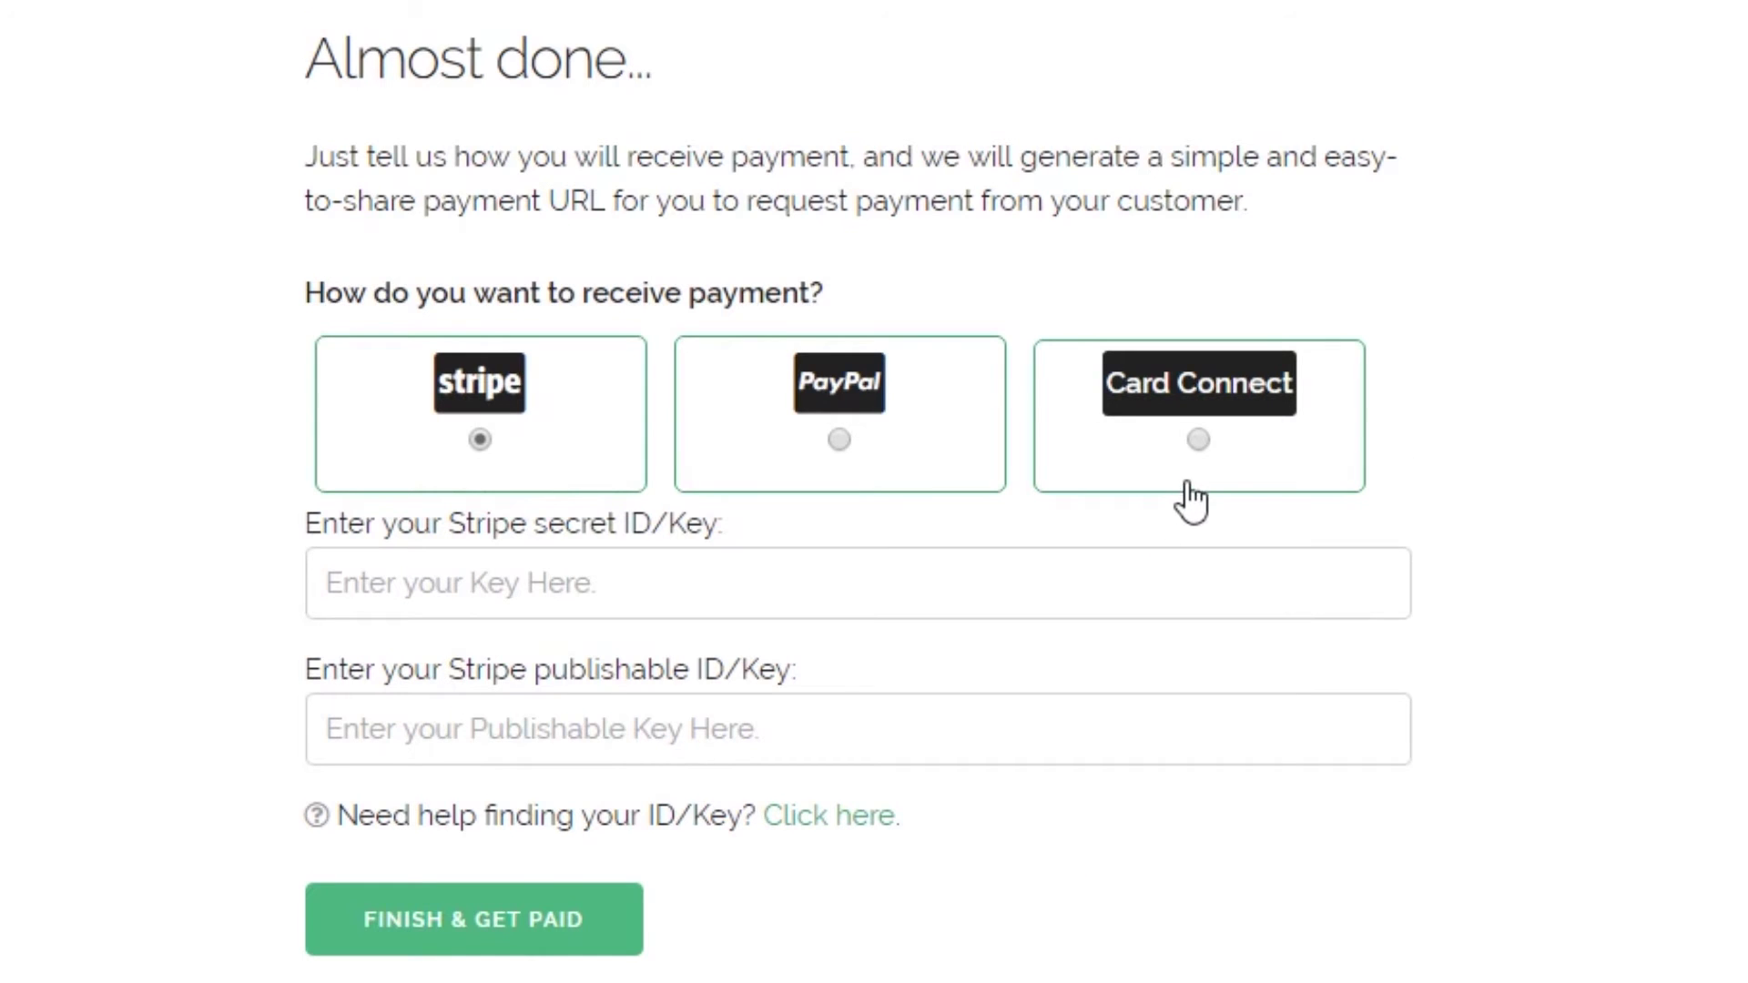
Choose Card Connect for payments, paste the merchant ID as the ID/Key, and finish setup
left_click(1199, 444)
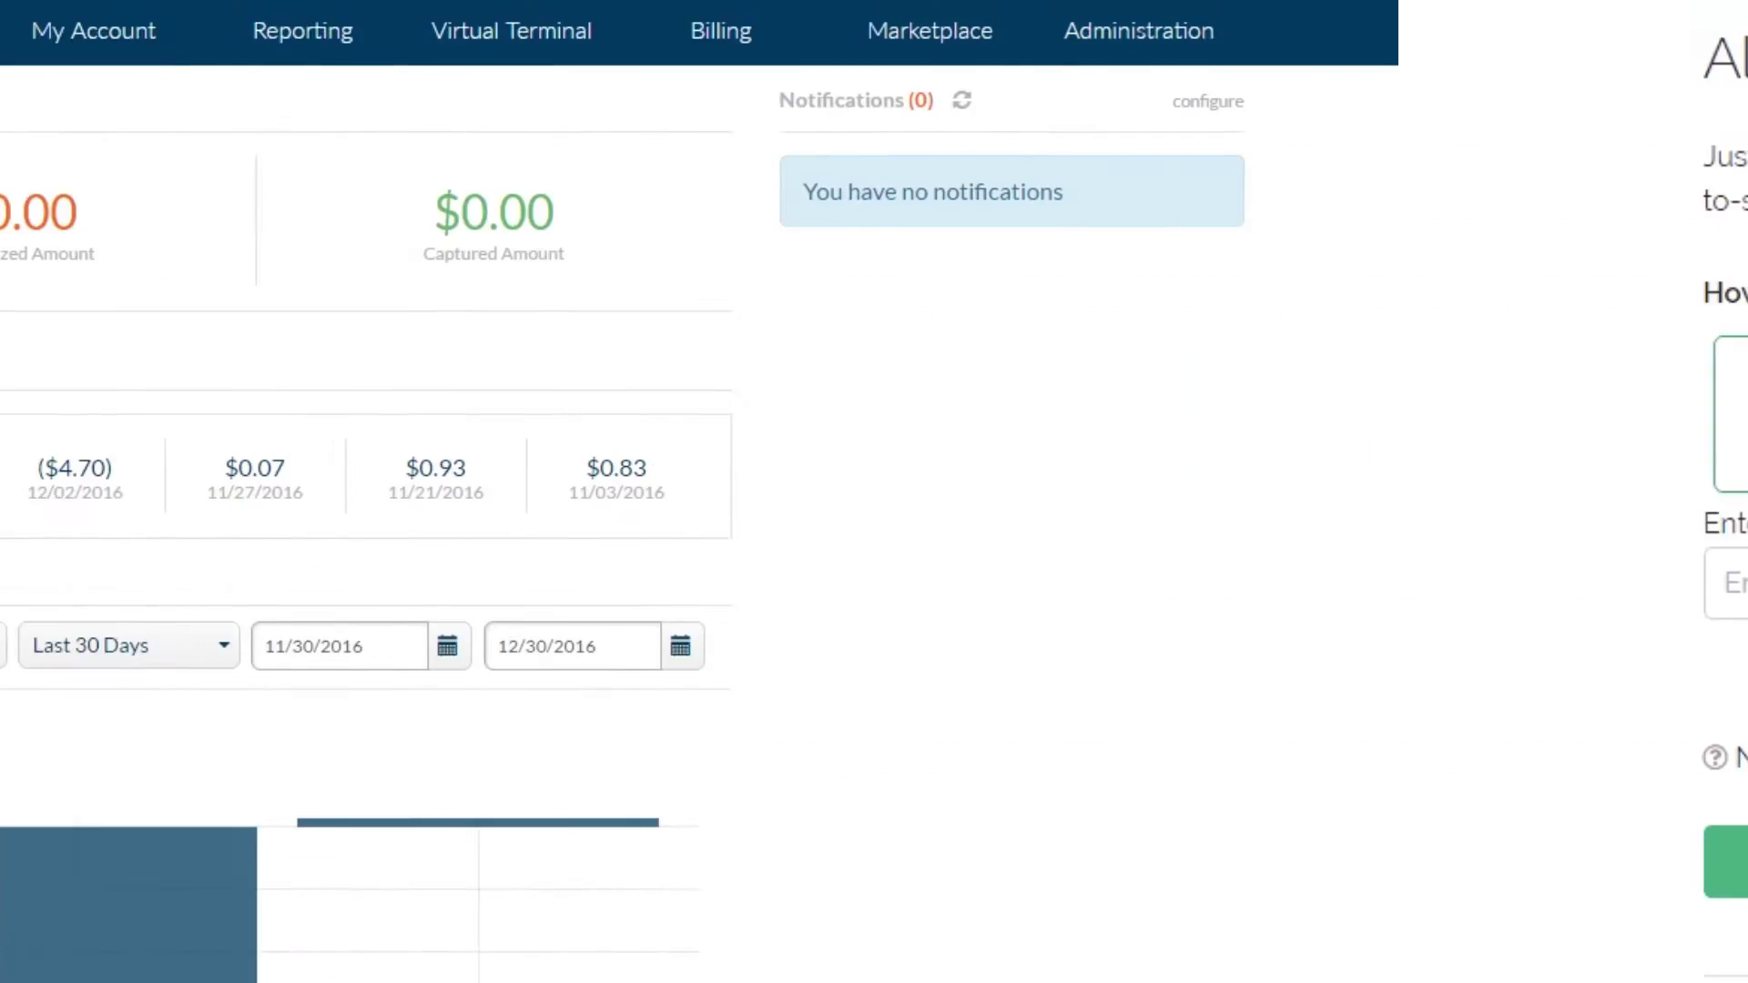
left_click(460, 55)
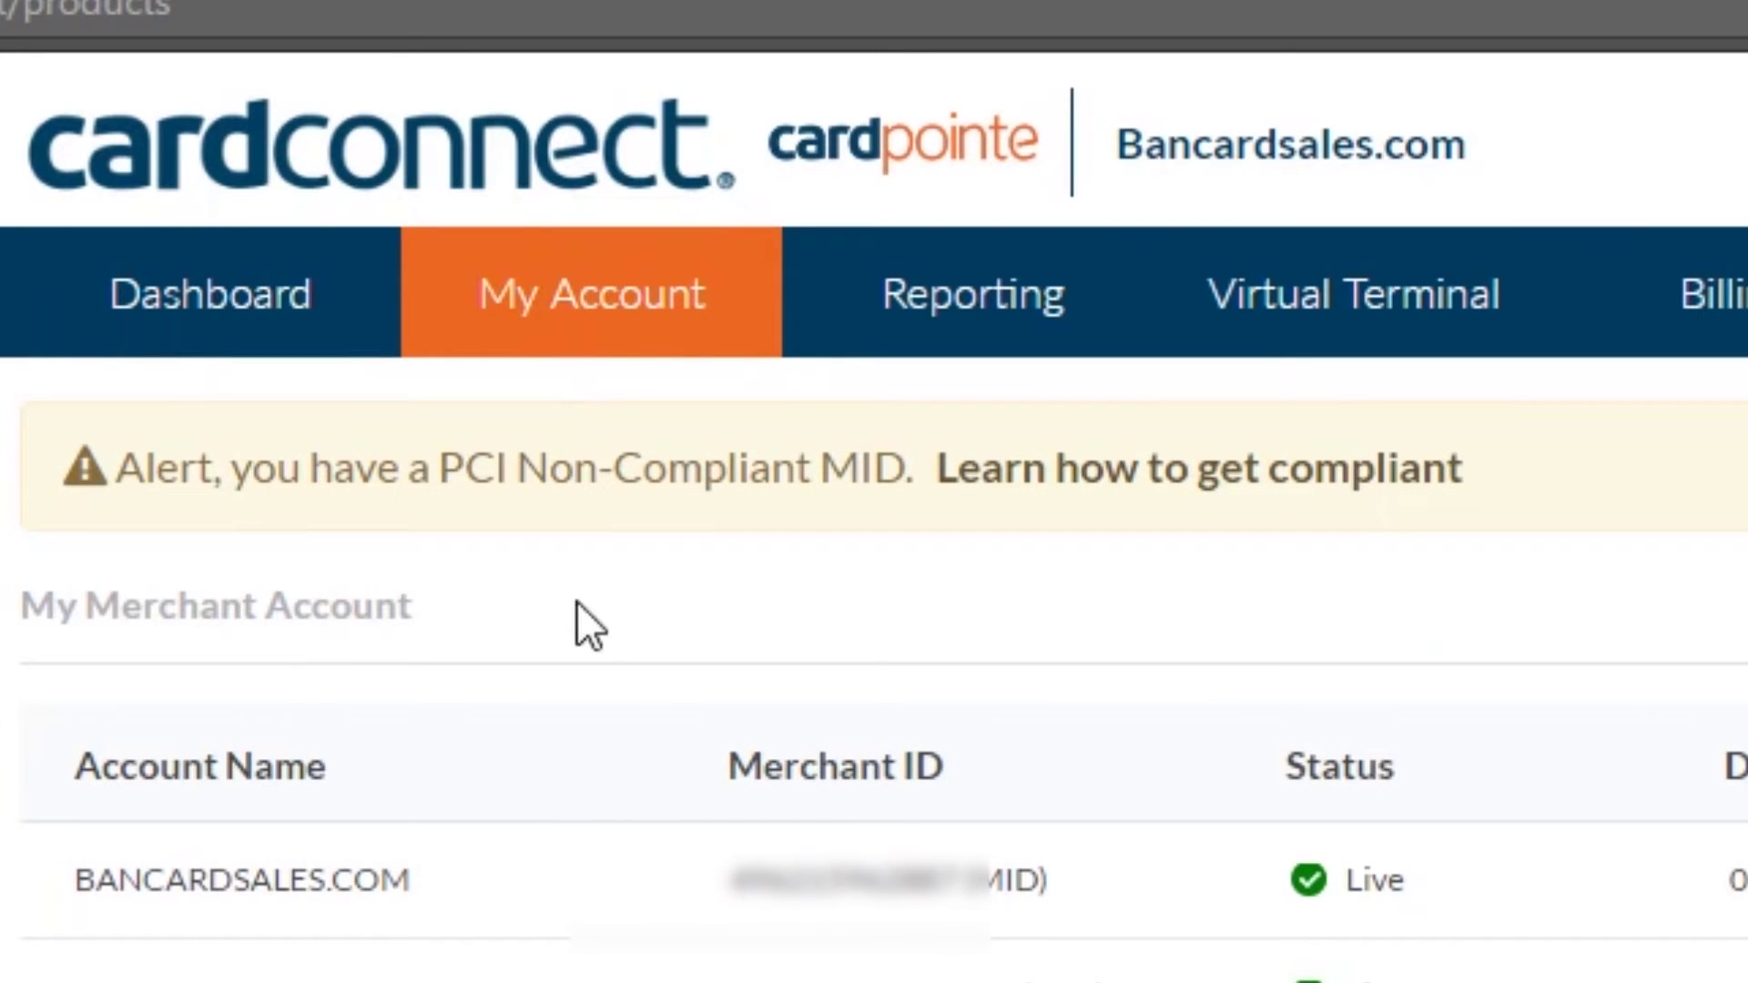
left_click_drag(734, 880, 951, 880)
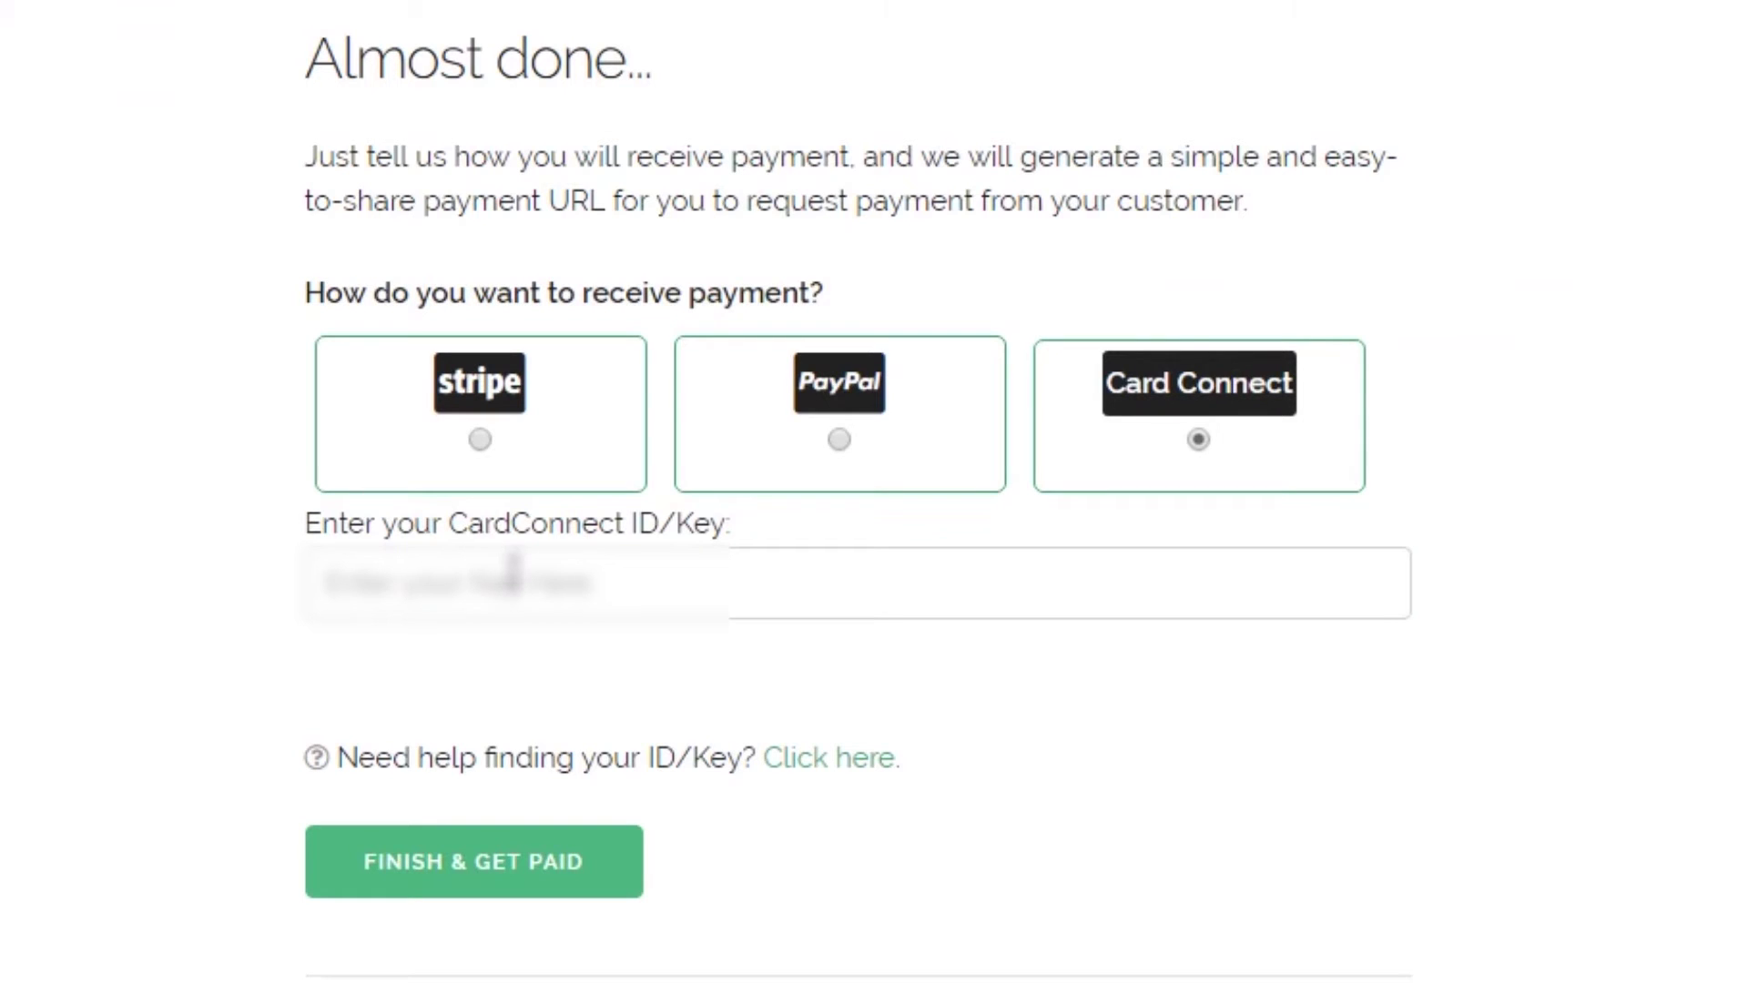
left_click(513, 573)
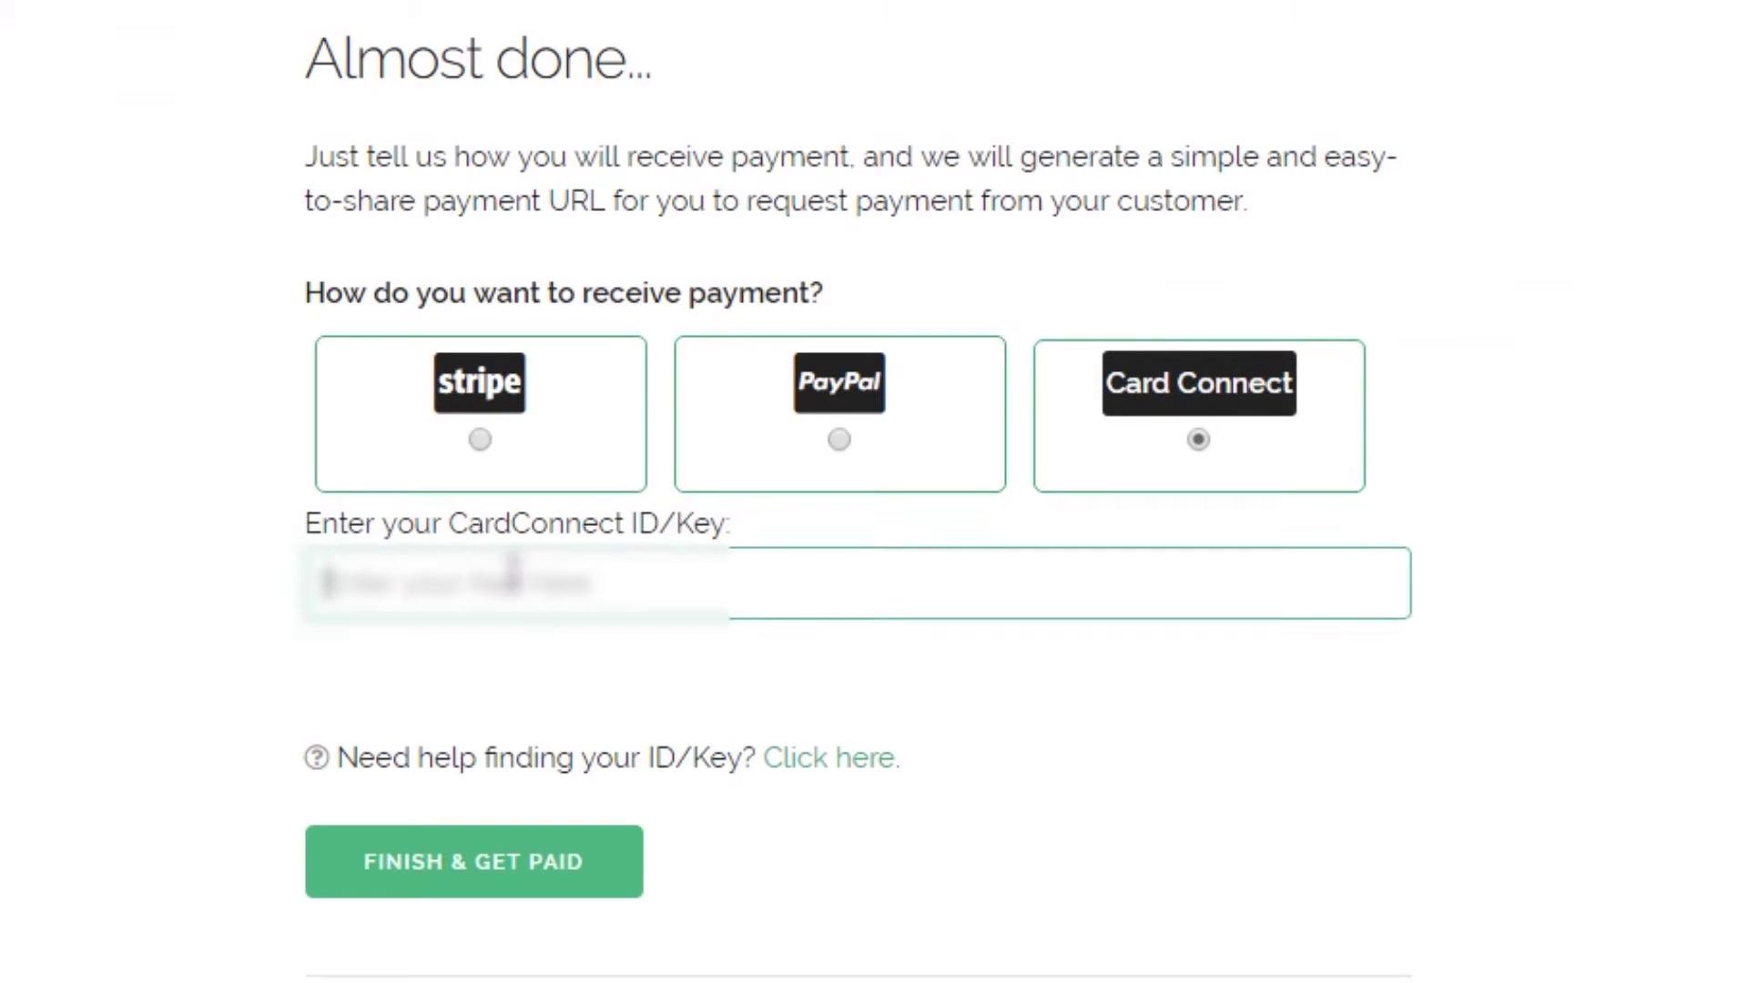
key("ctrl+v")
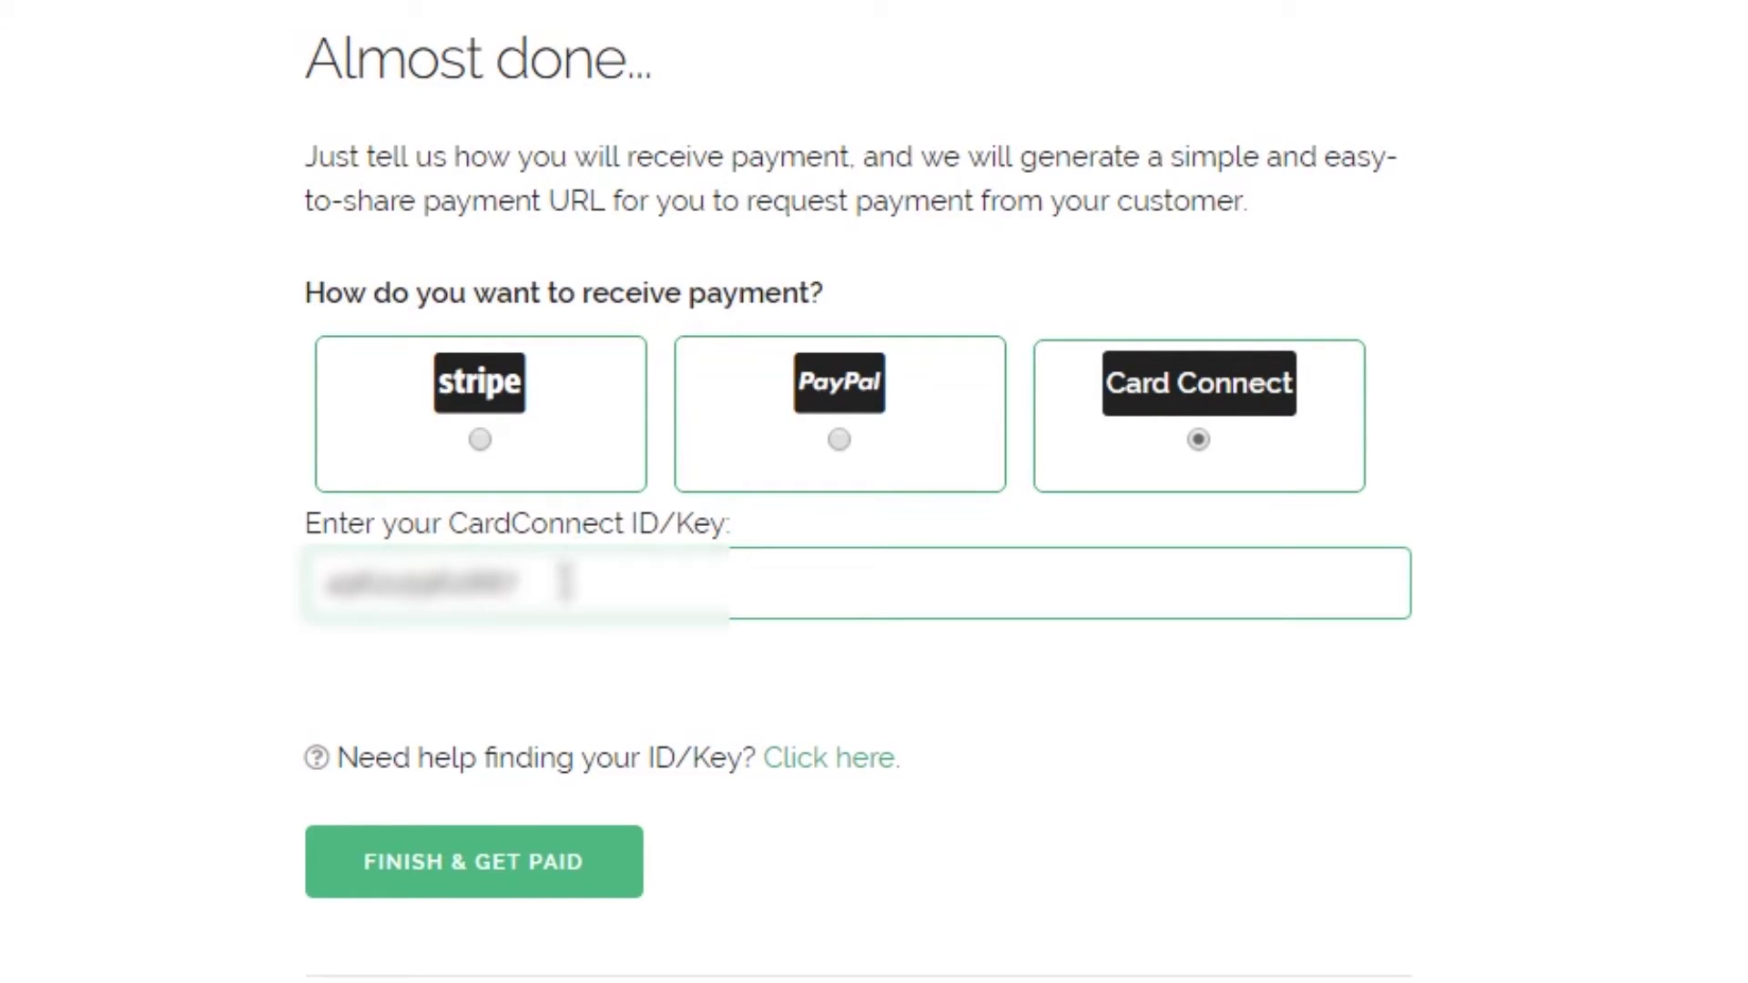
left_click(489, 873)
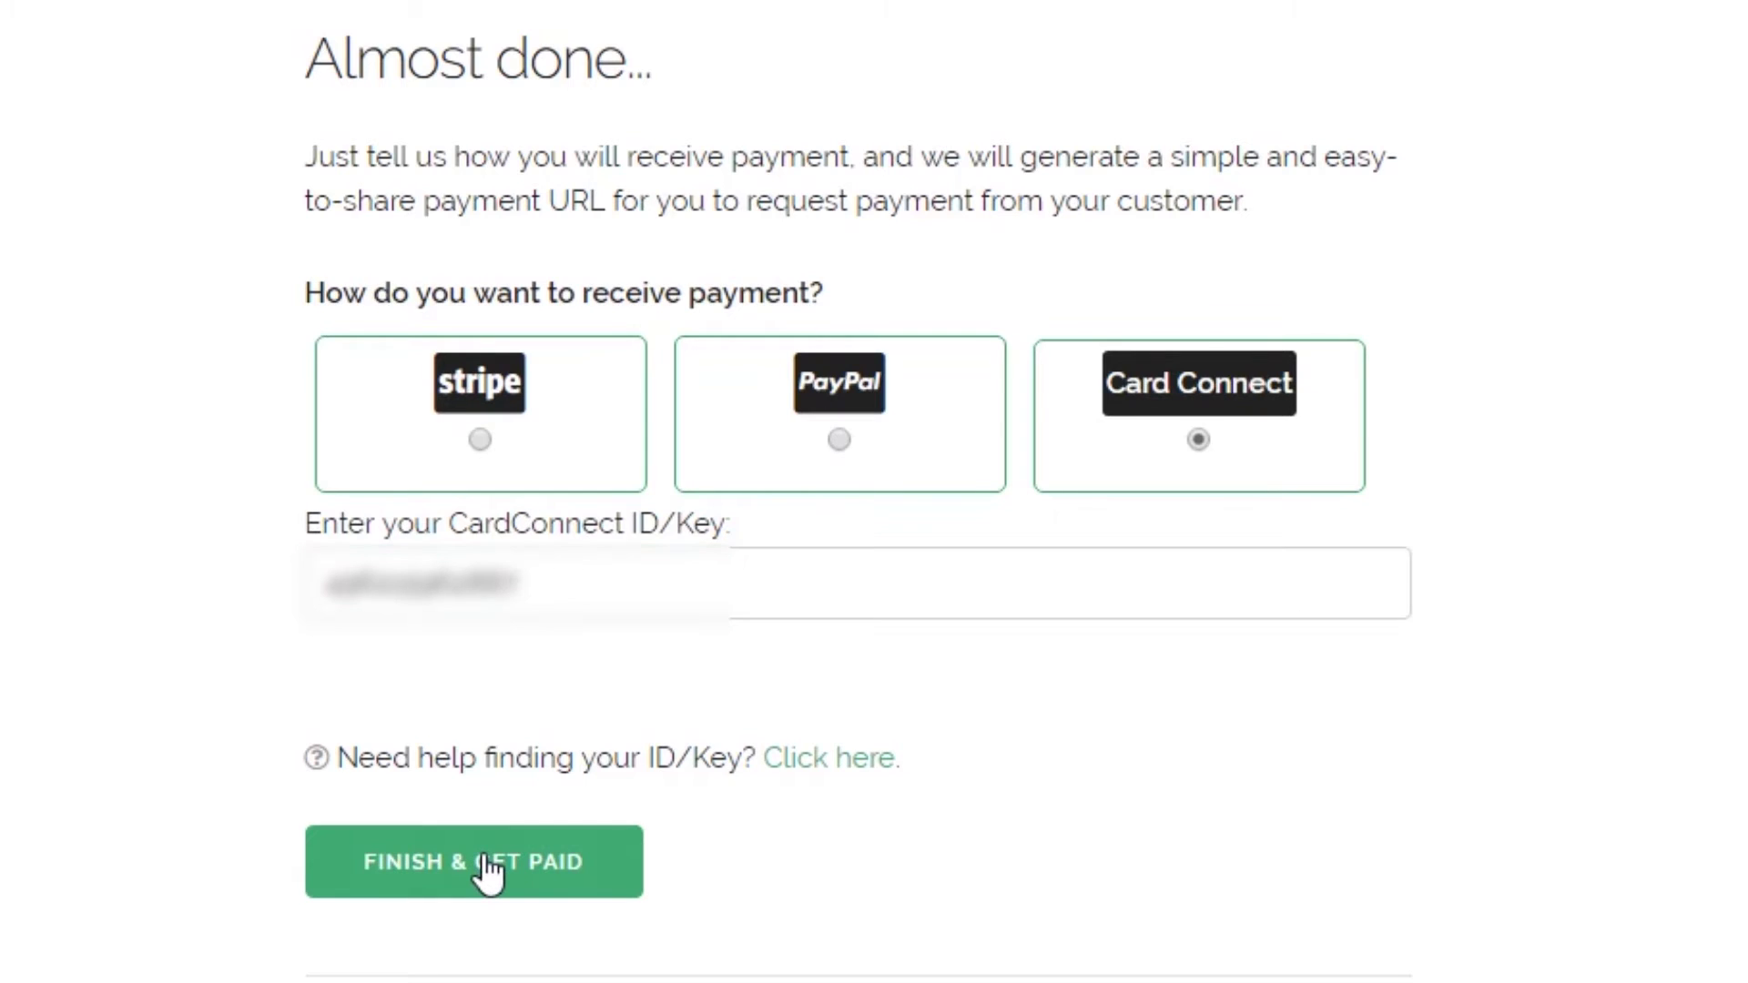
left_click(909, 477)
Create the free SimplyPay account with a password entered and confirmed
type("********")
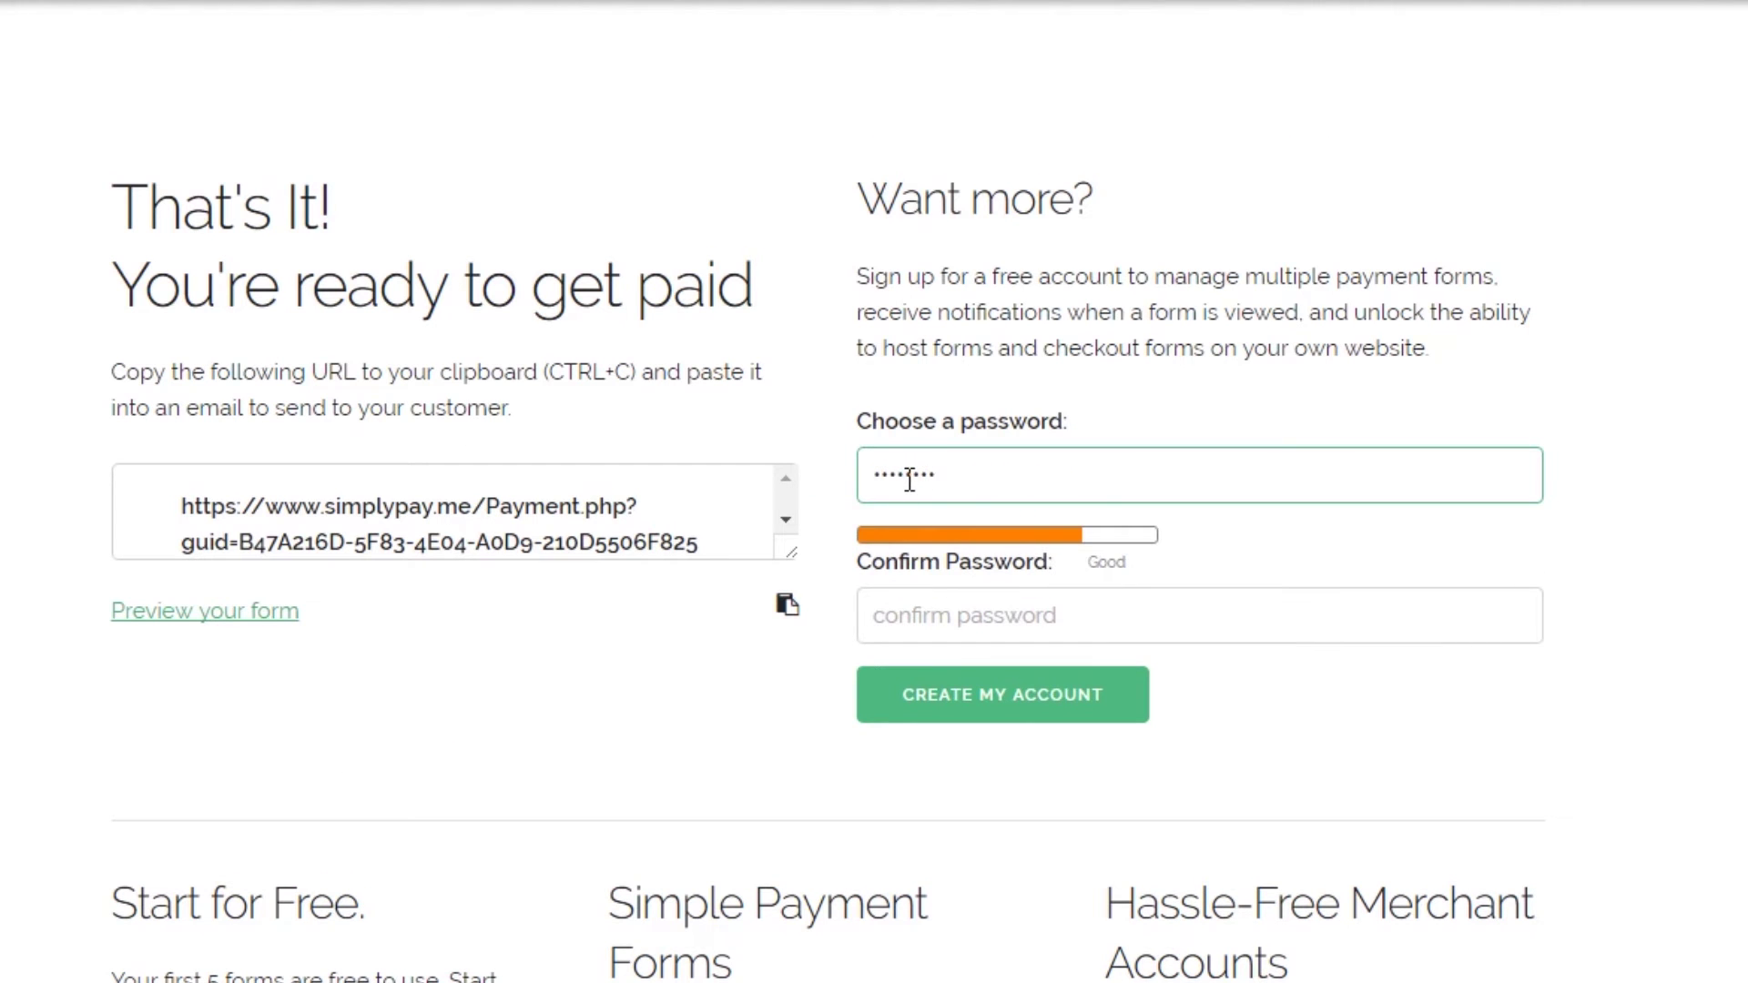
type("*")
key("Tab")
type("**********")
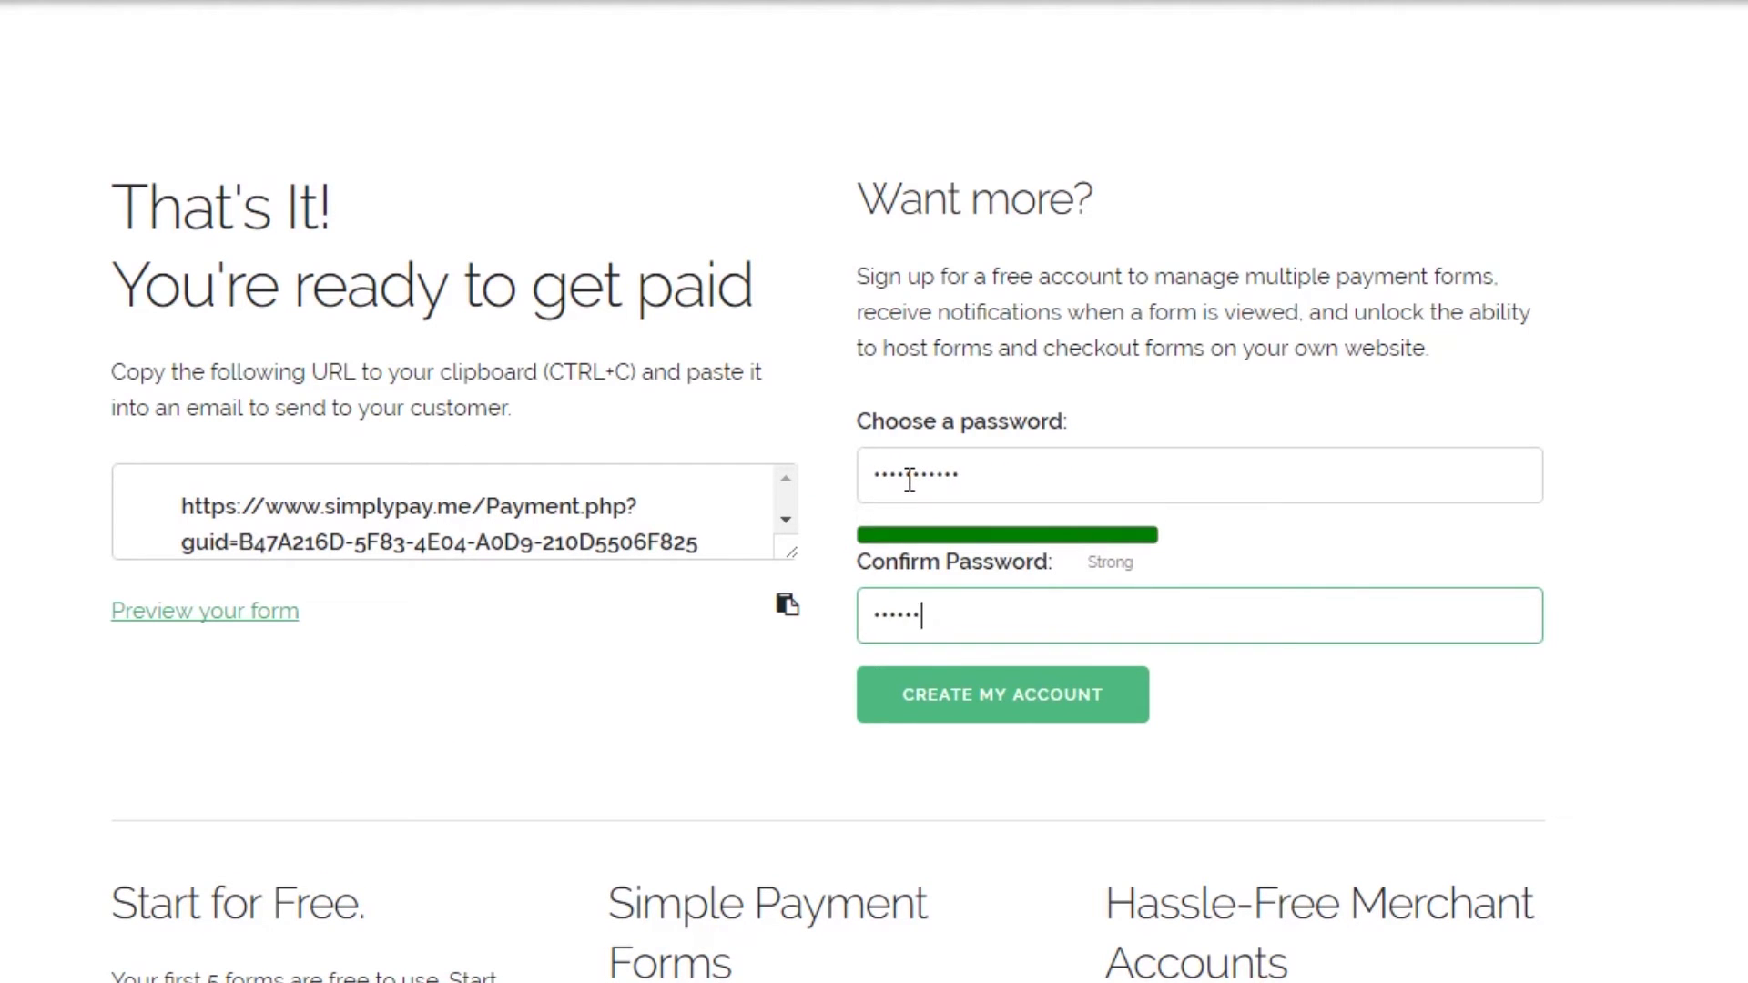
left_click(985, 691)
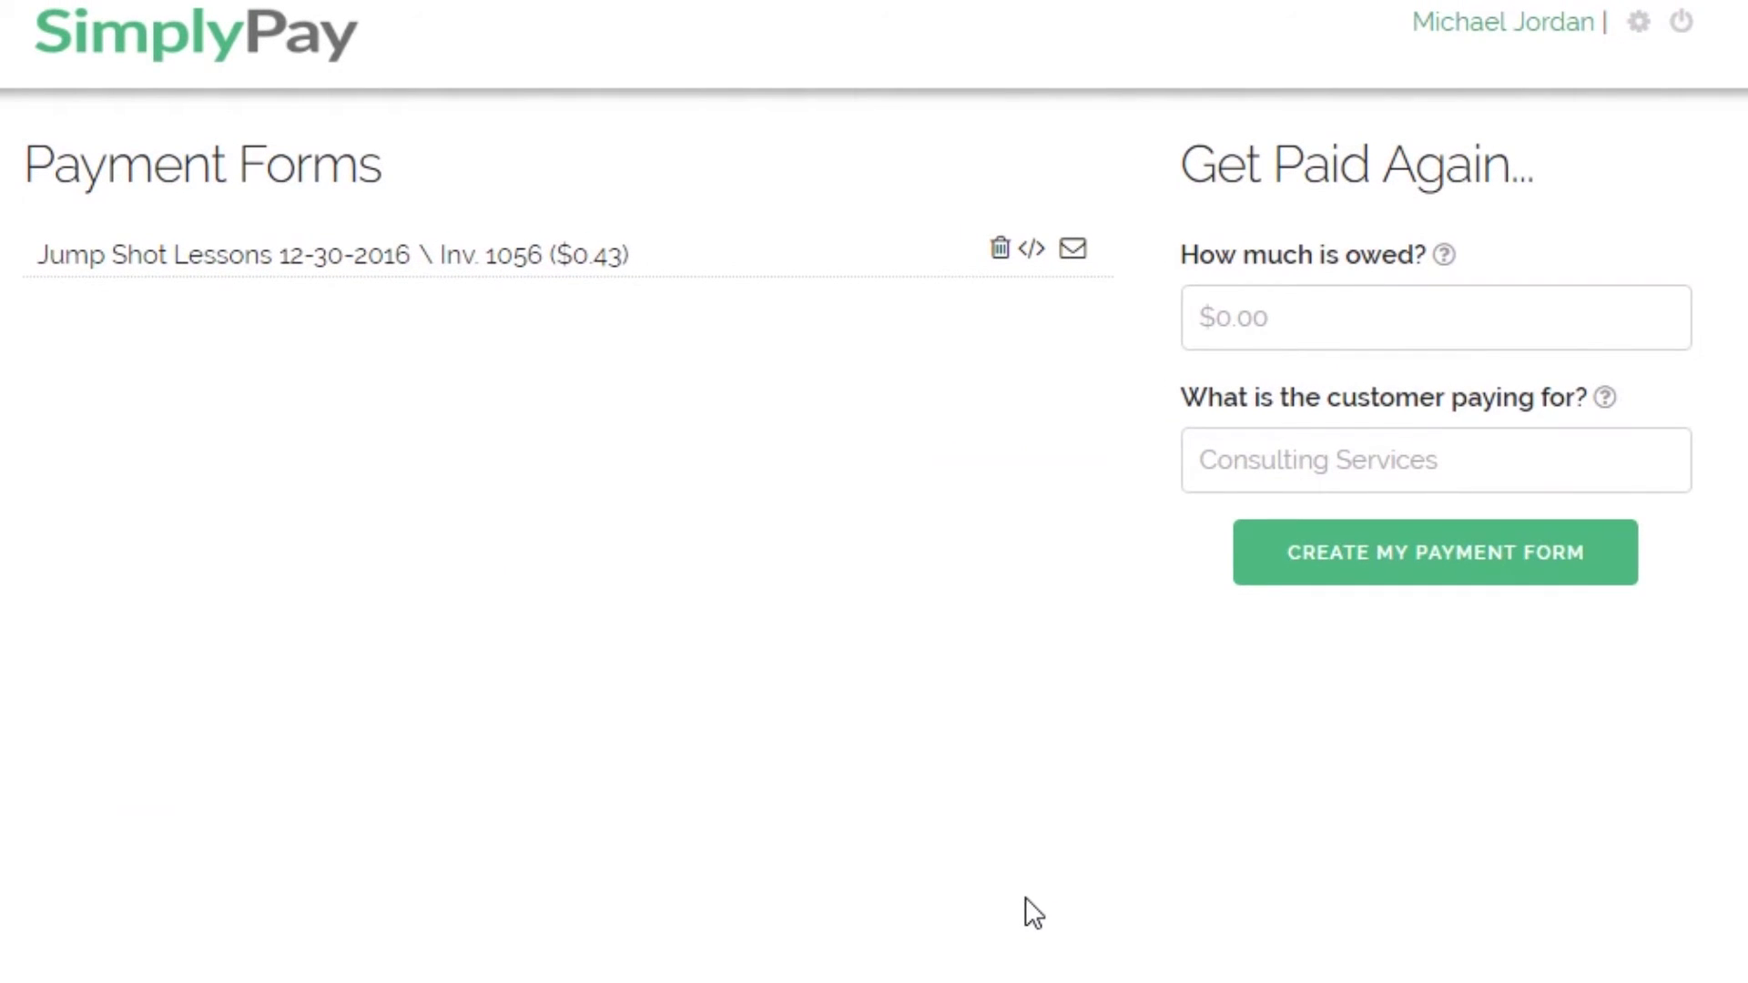
Upload Your-logo-lack4.png as the account logo in settings
left_click(1640, 27)
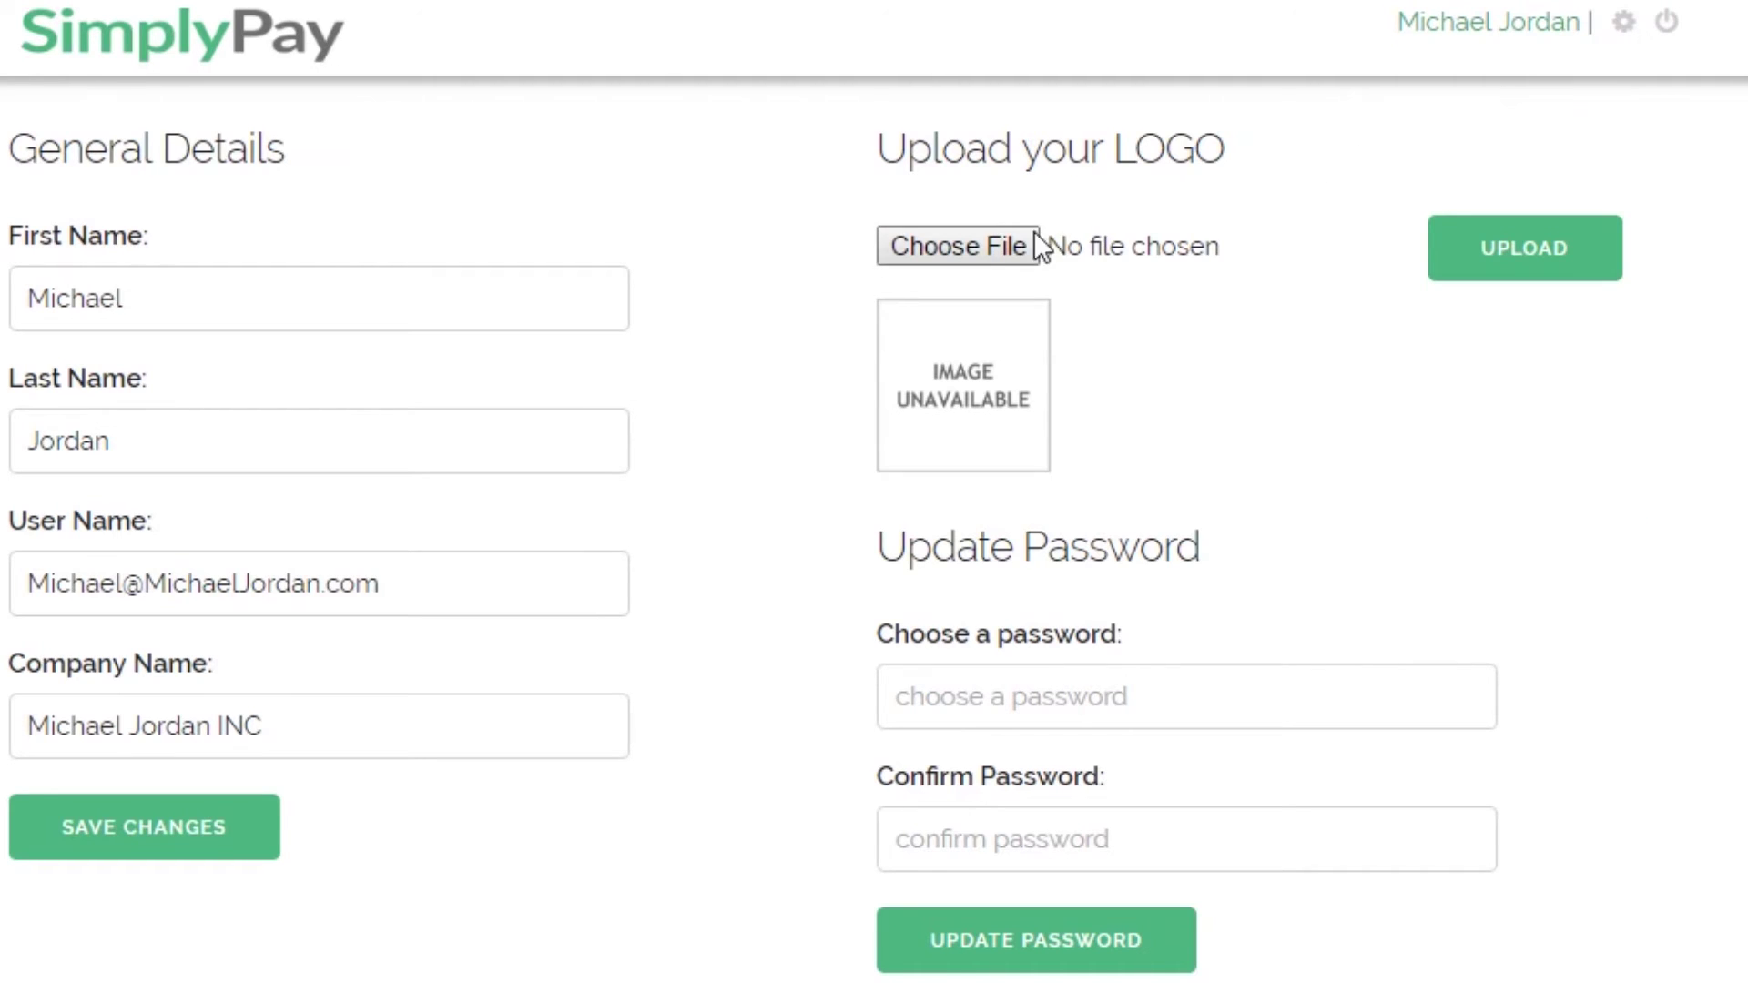
left_click(998, 245)
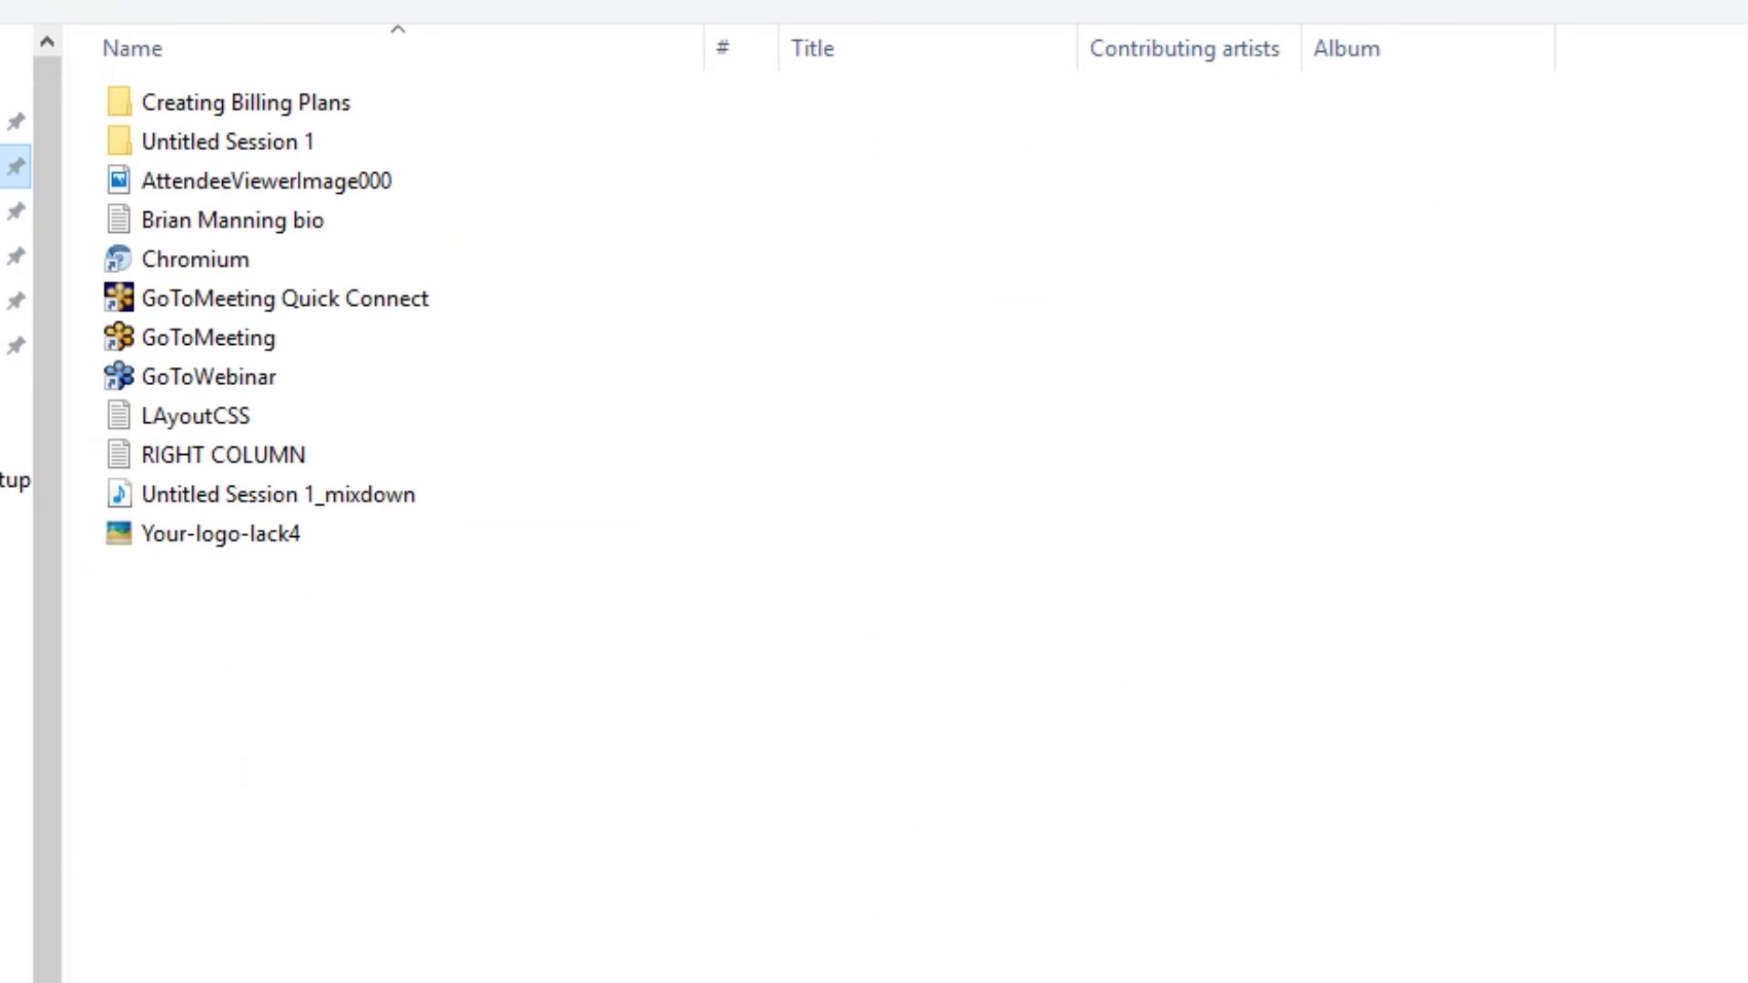
double_click(188, 537)
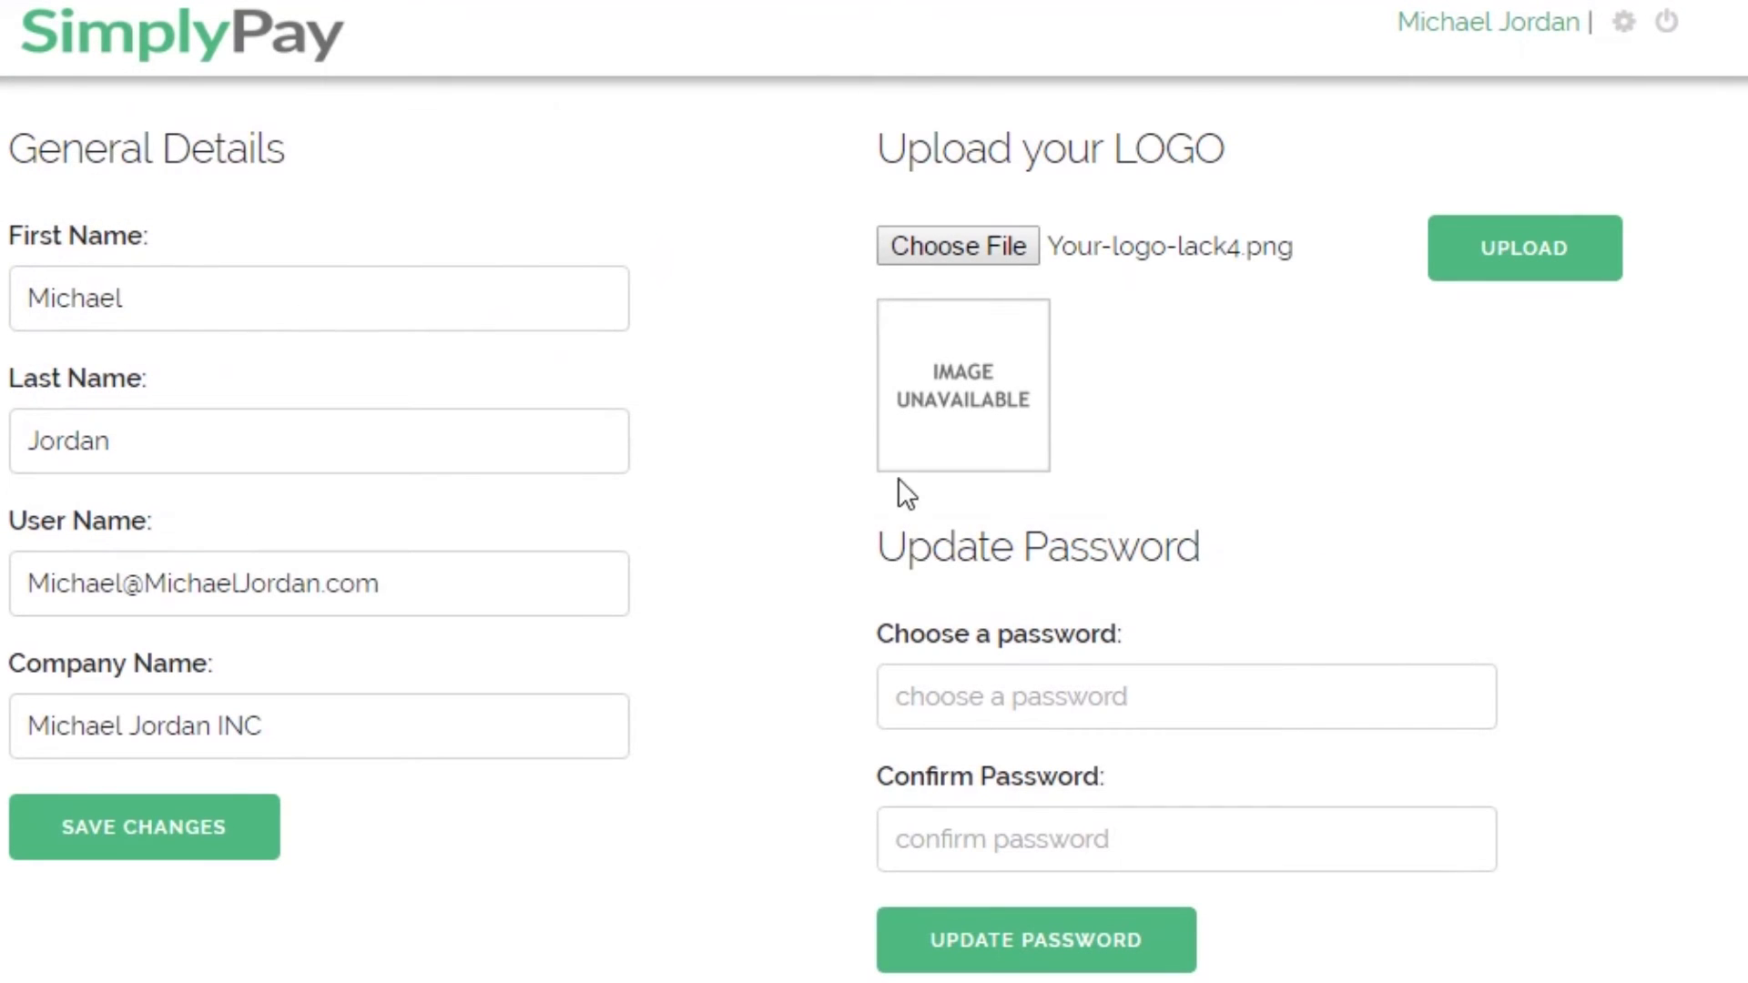
left_click(1524, 260)
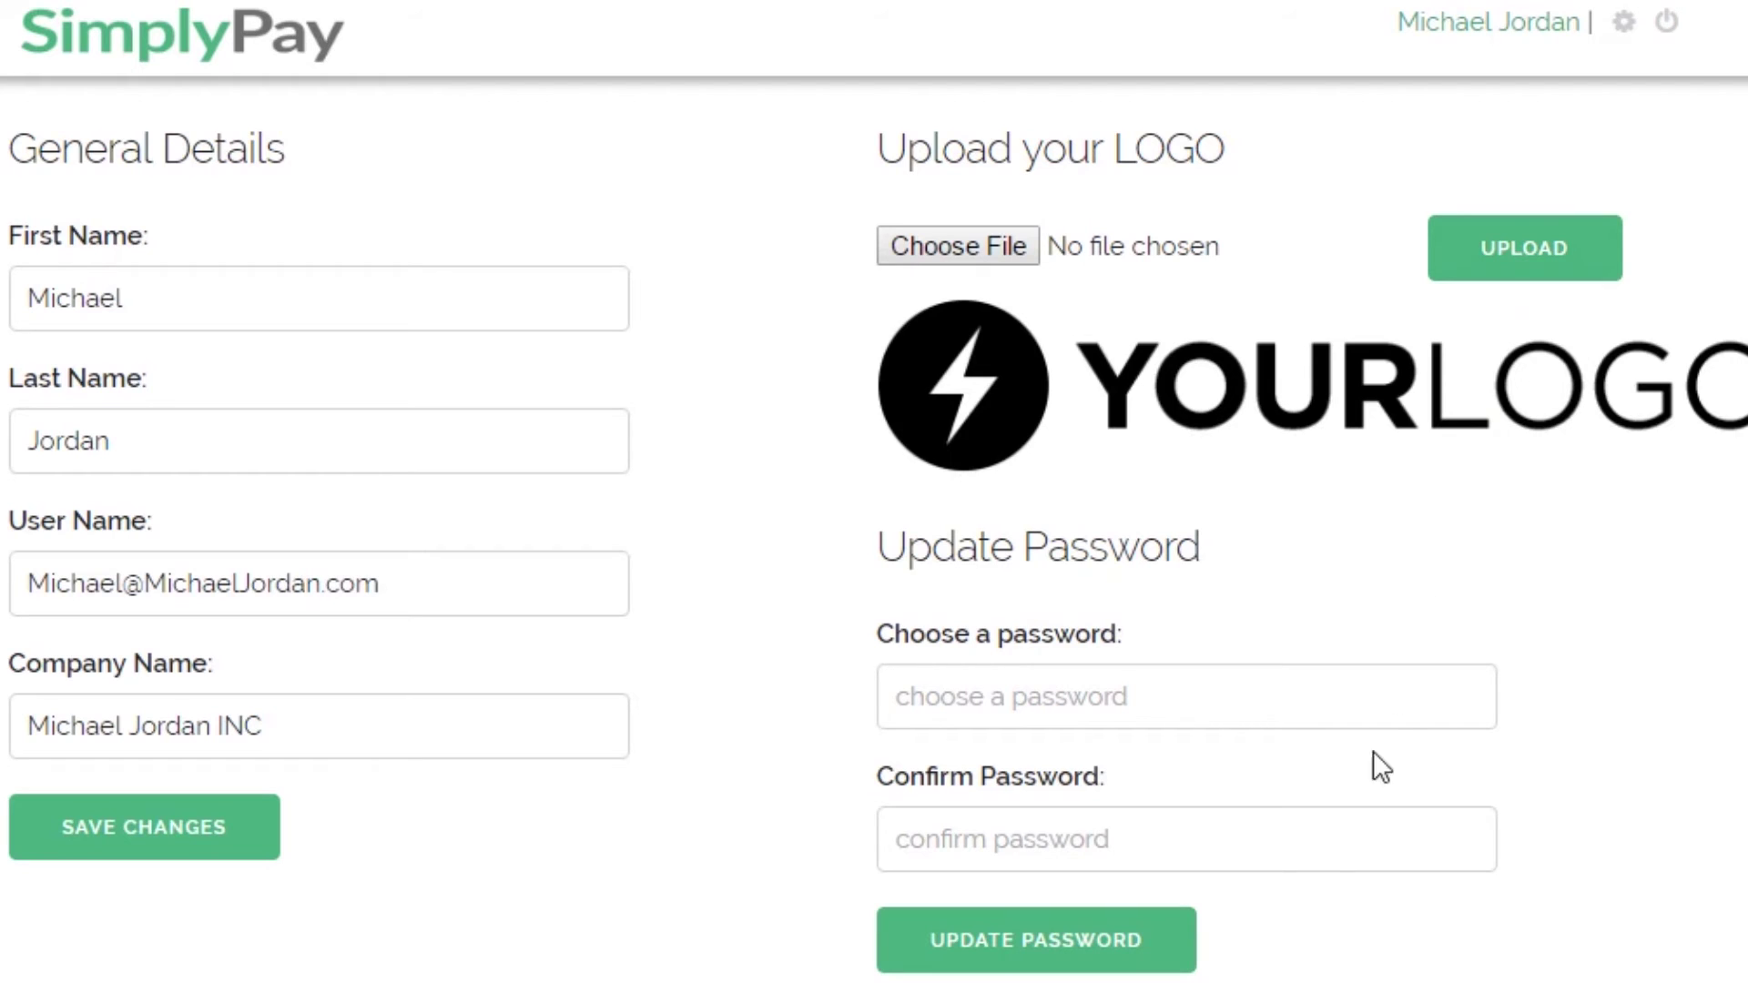
scroll(874, 492, "down", 2)
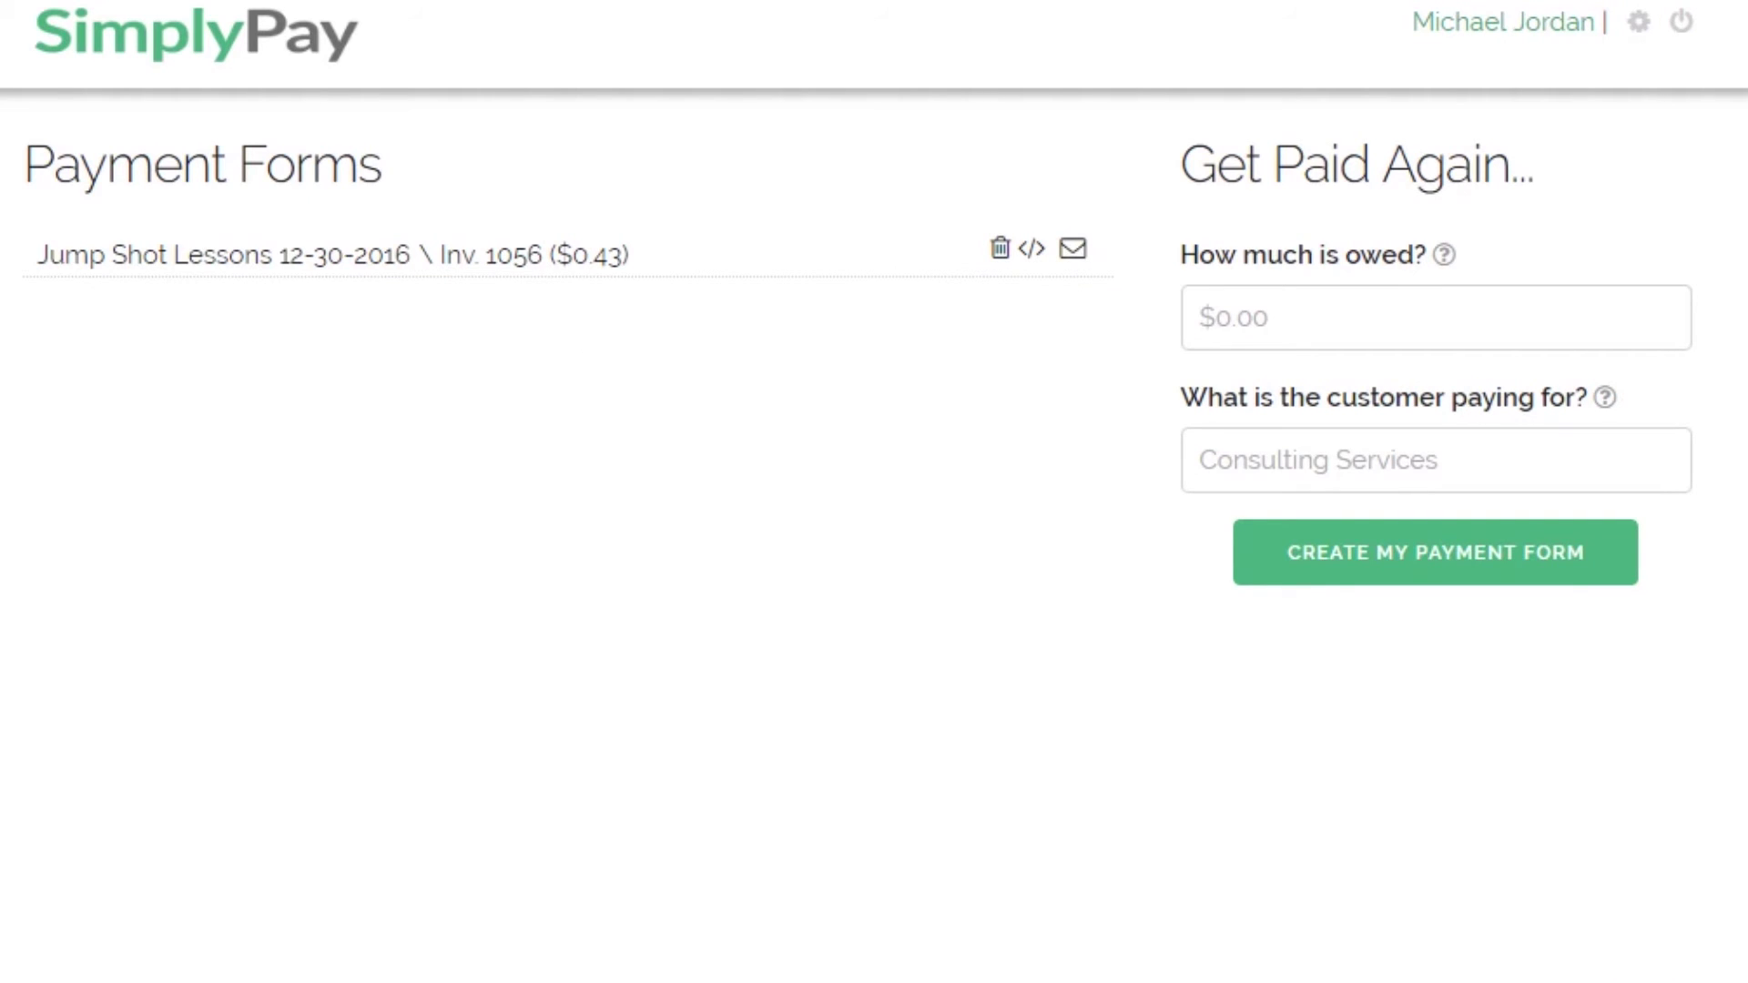
Copy the Jump Shot Lessons form link and load it in a private browser window
left_click(1073, 249)
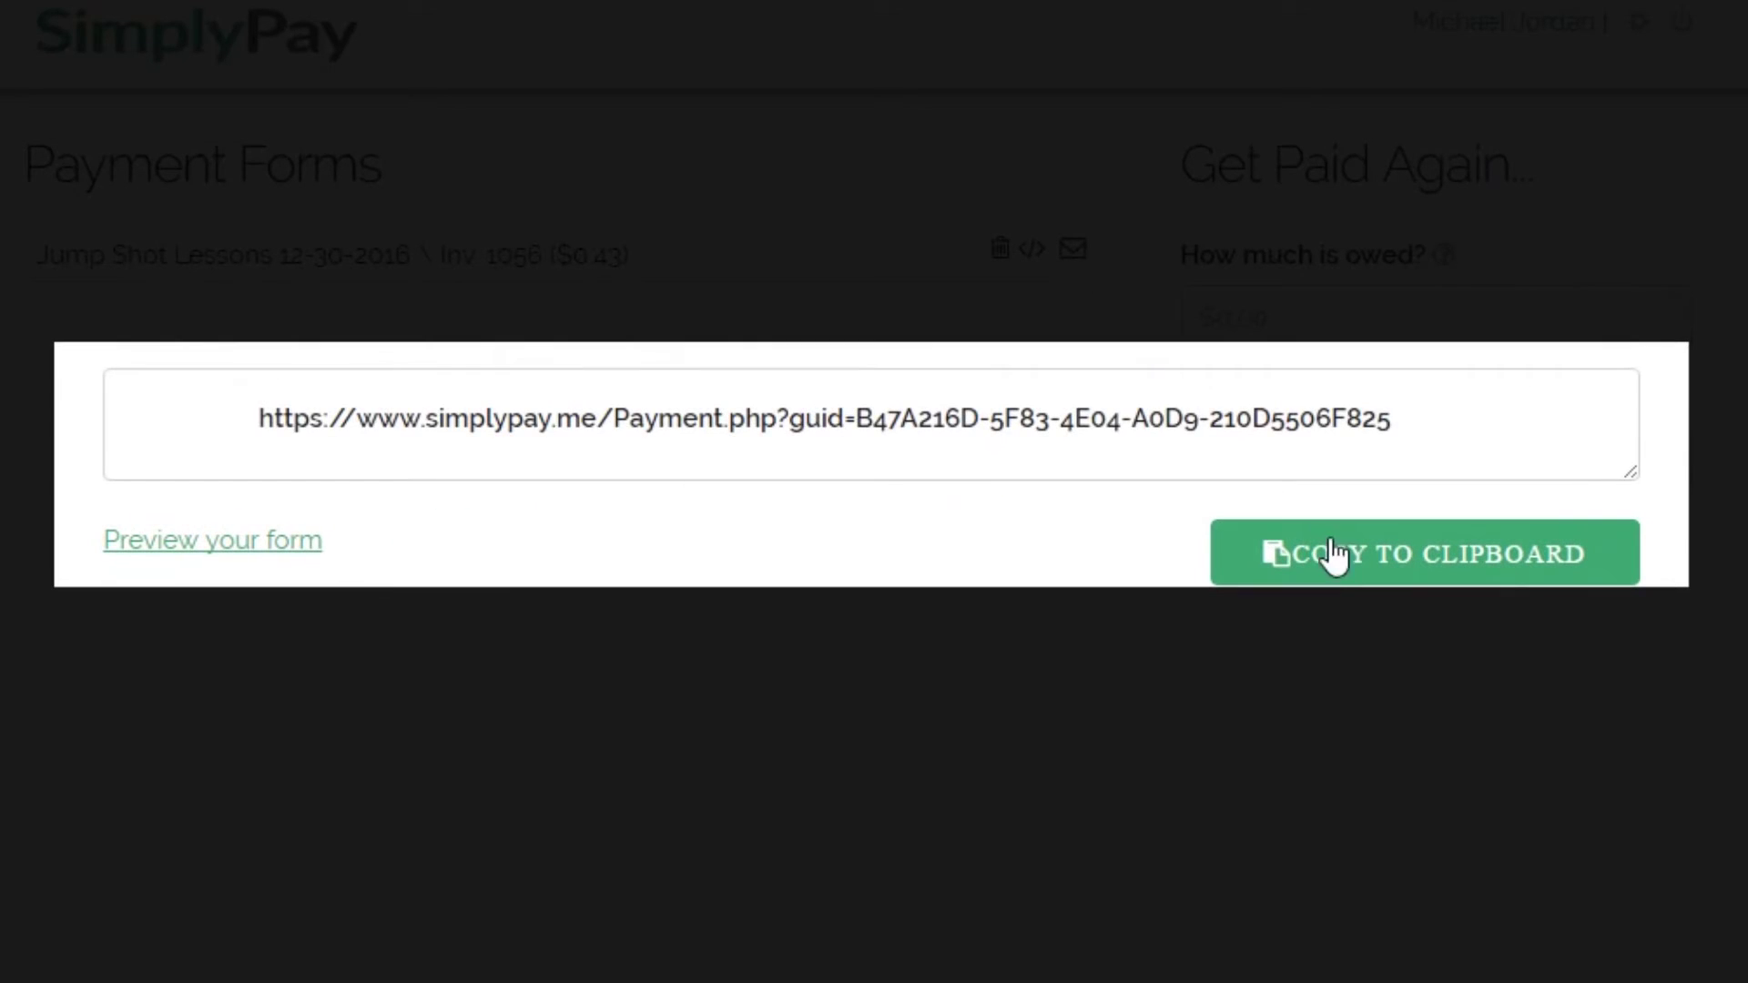
left_click(1340, 562)
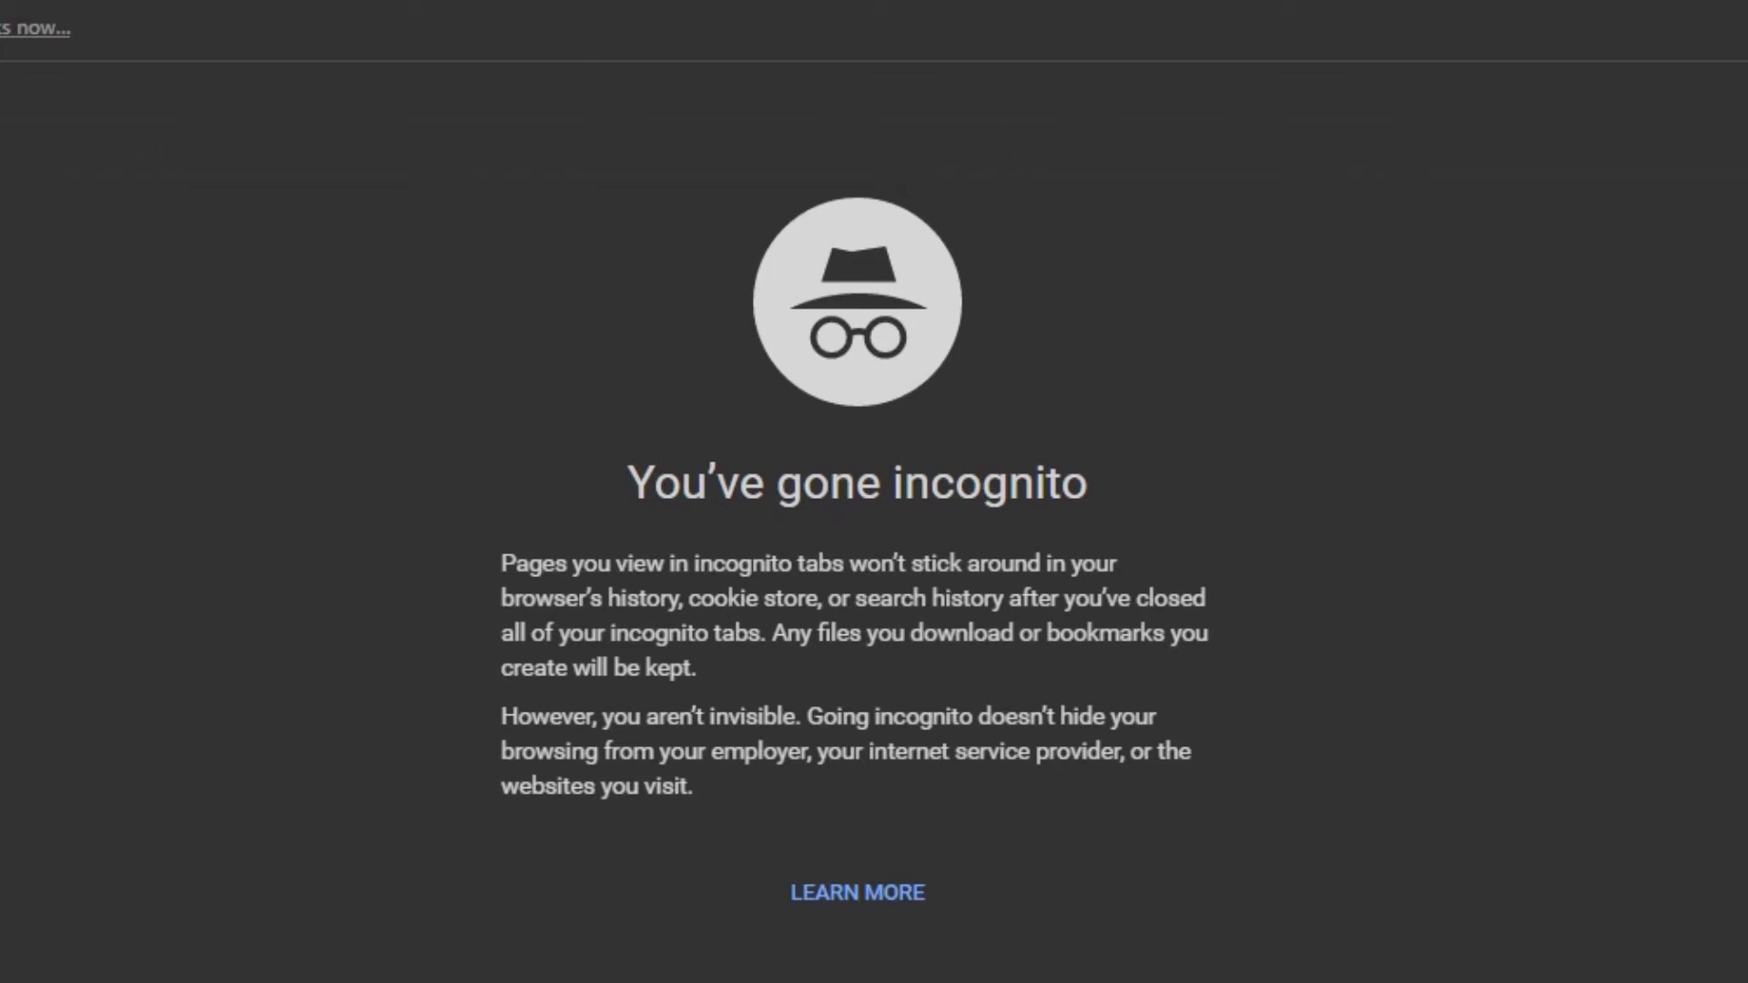
key("ctrl+v")
key("Return")
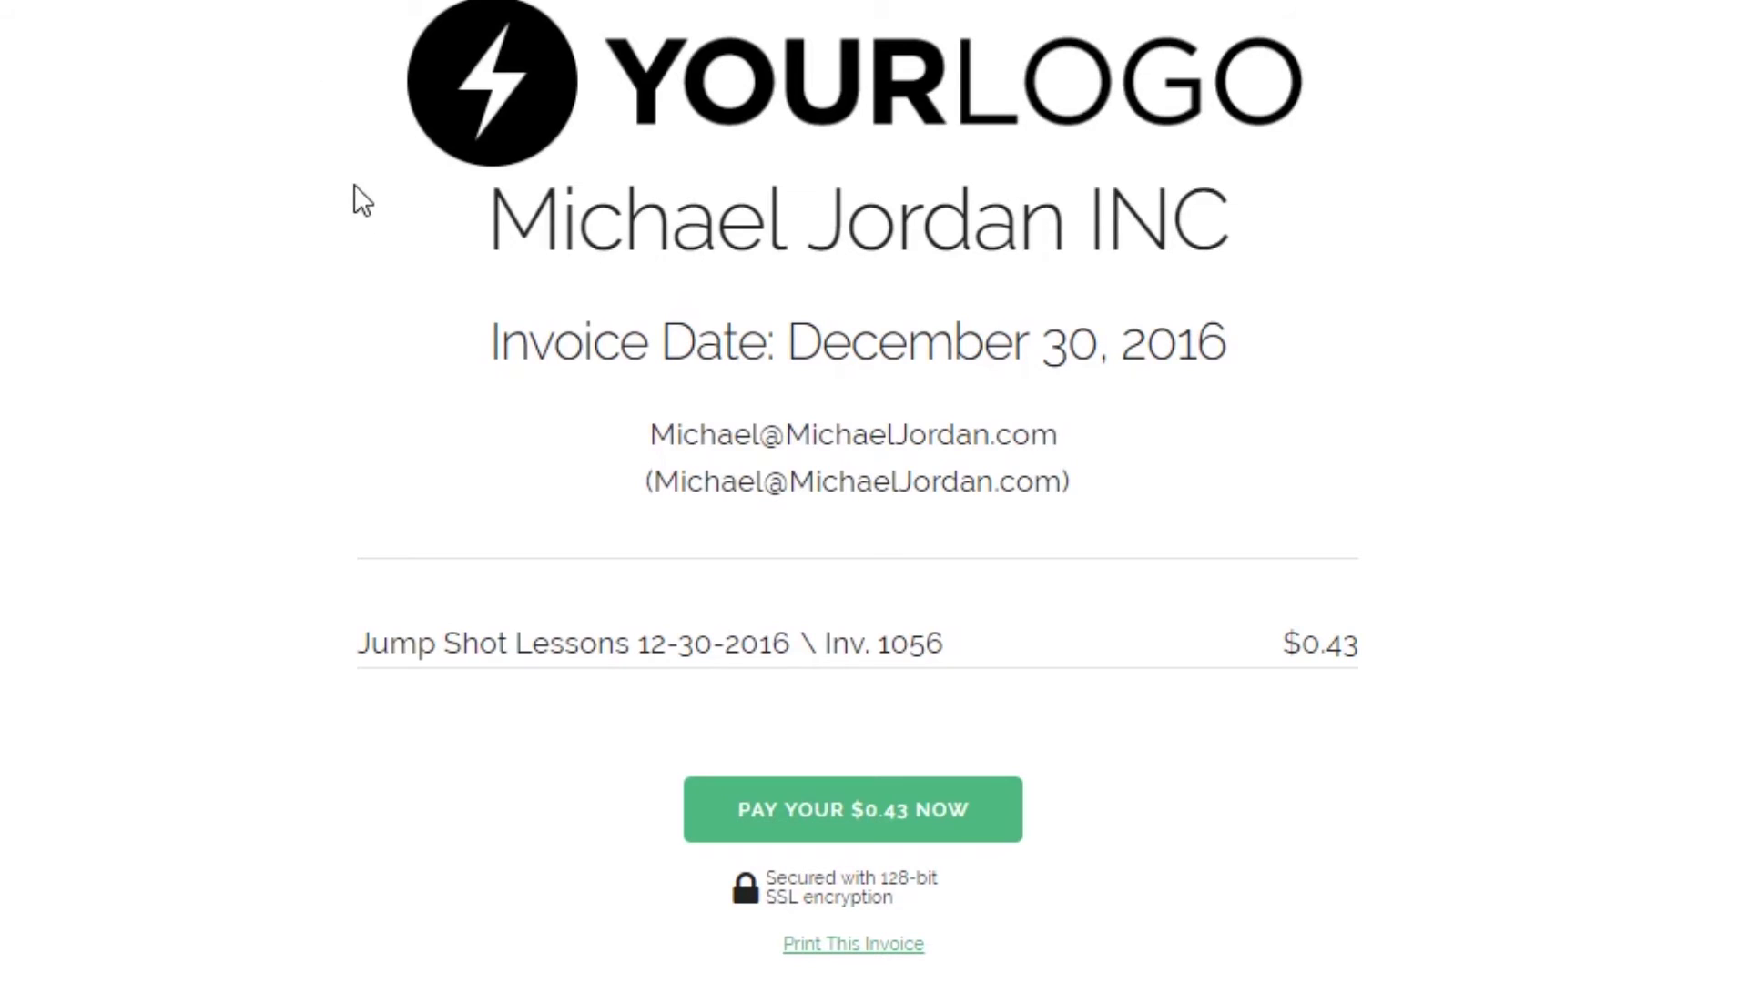
Pay the $0.43 invoice with the cardholder's name, card number and expiry date
left_click(767, 813)
left_click(767, 802)
type("Larry Bird")
key("Tab")
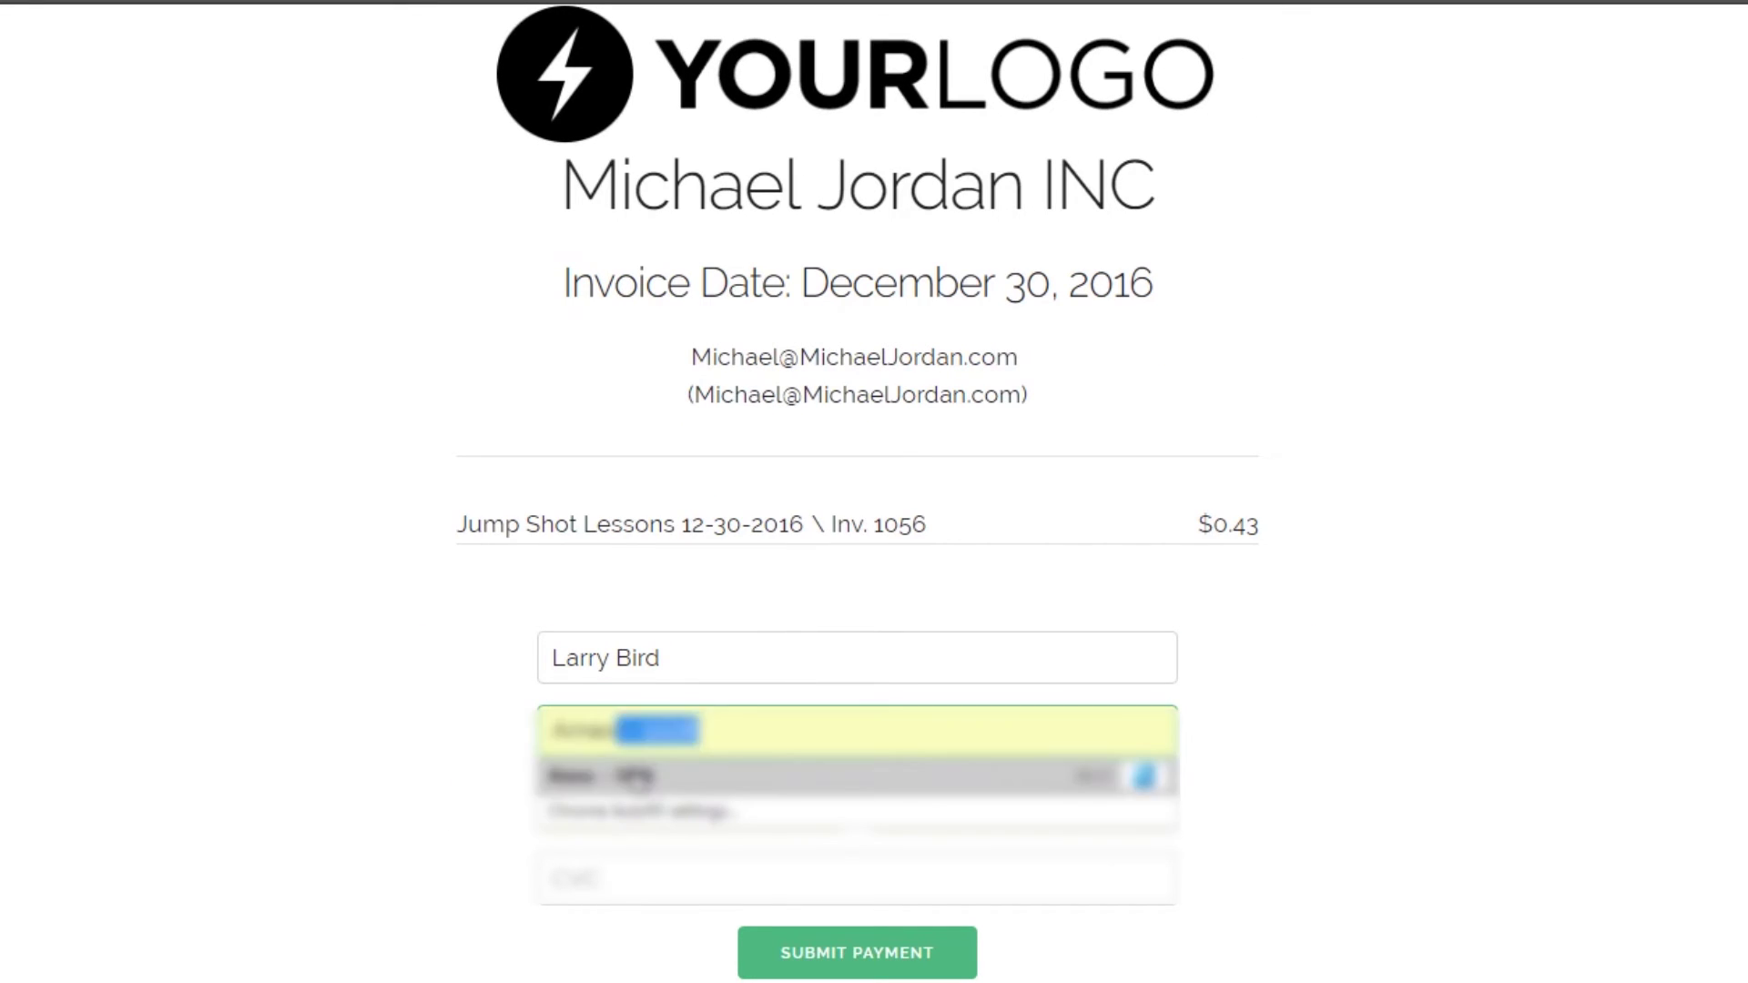
left_click(625, 733)
left_click(632, 803)
type("1219")
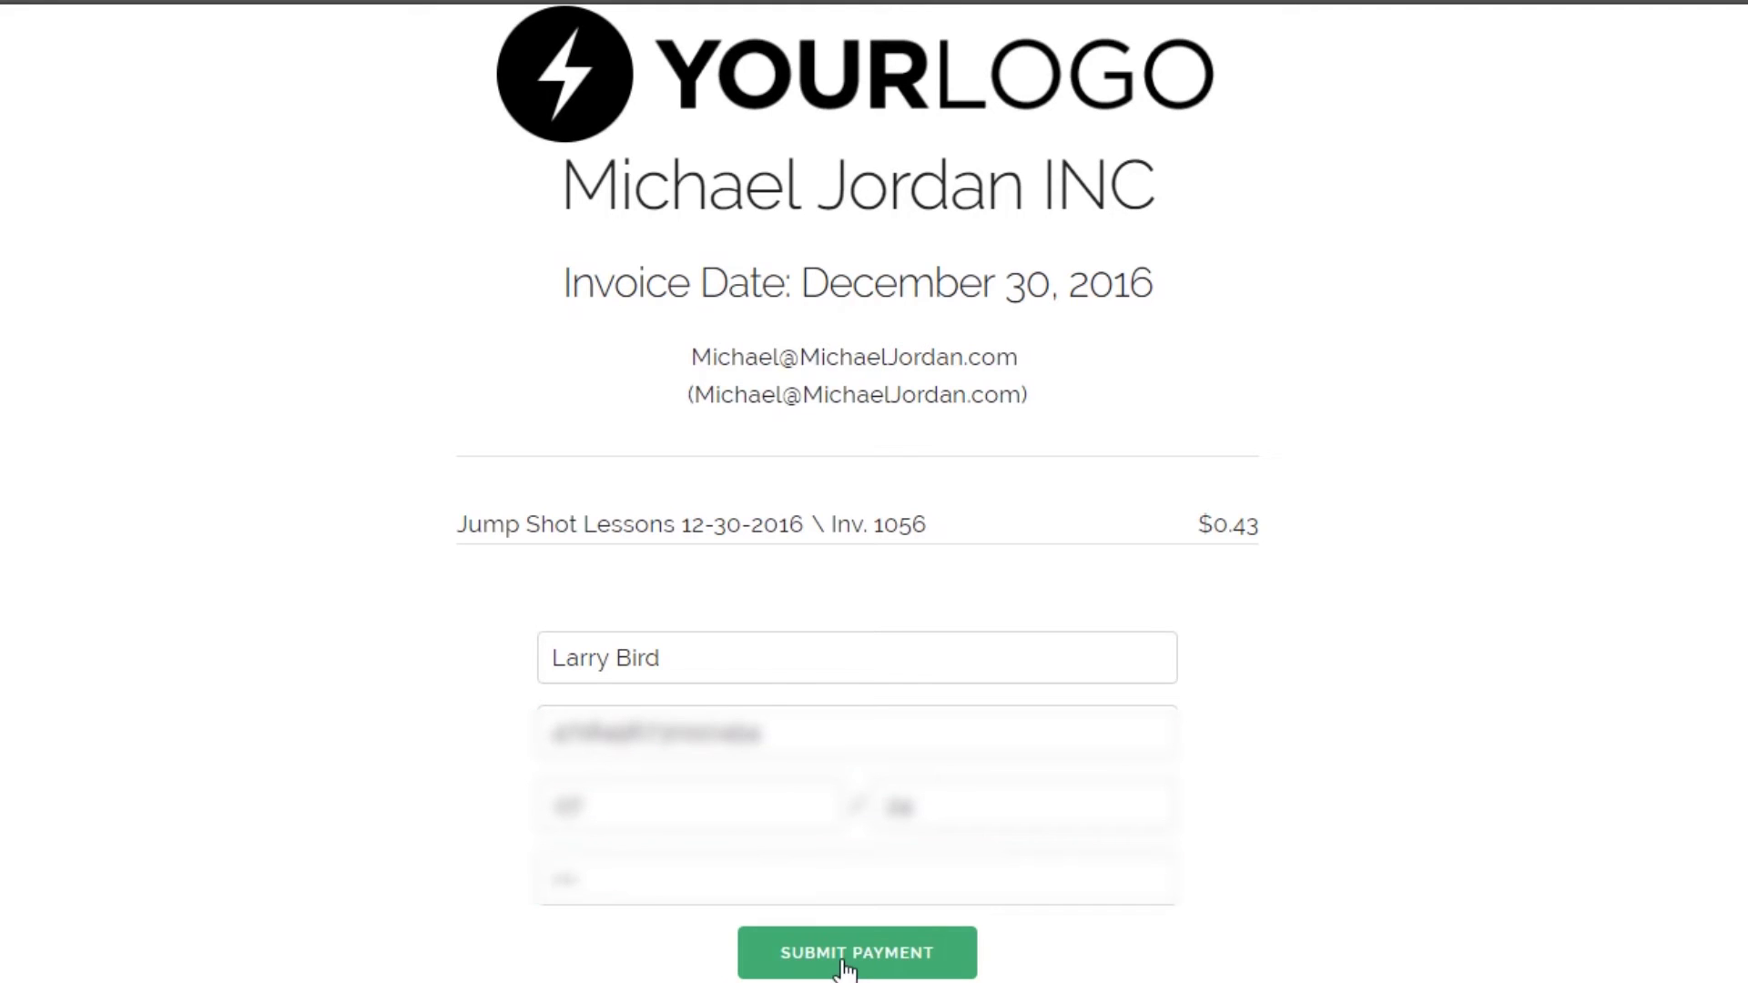
left_click(843, 963)
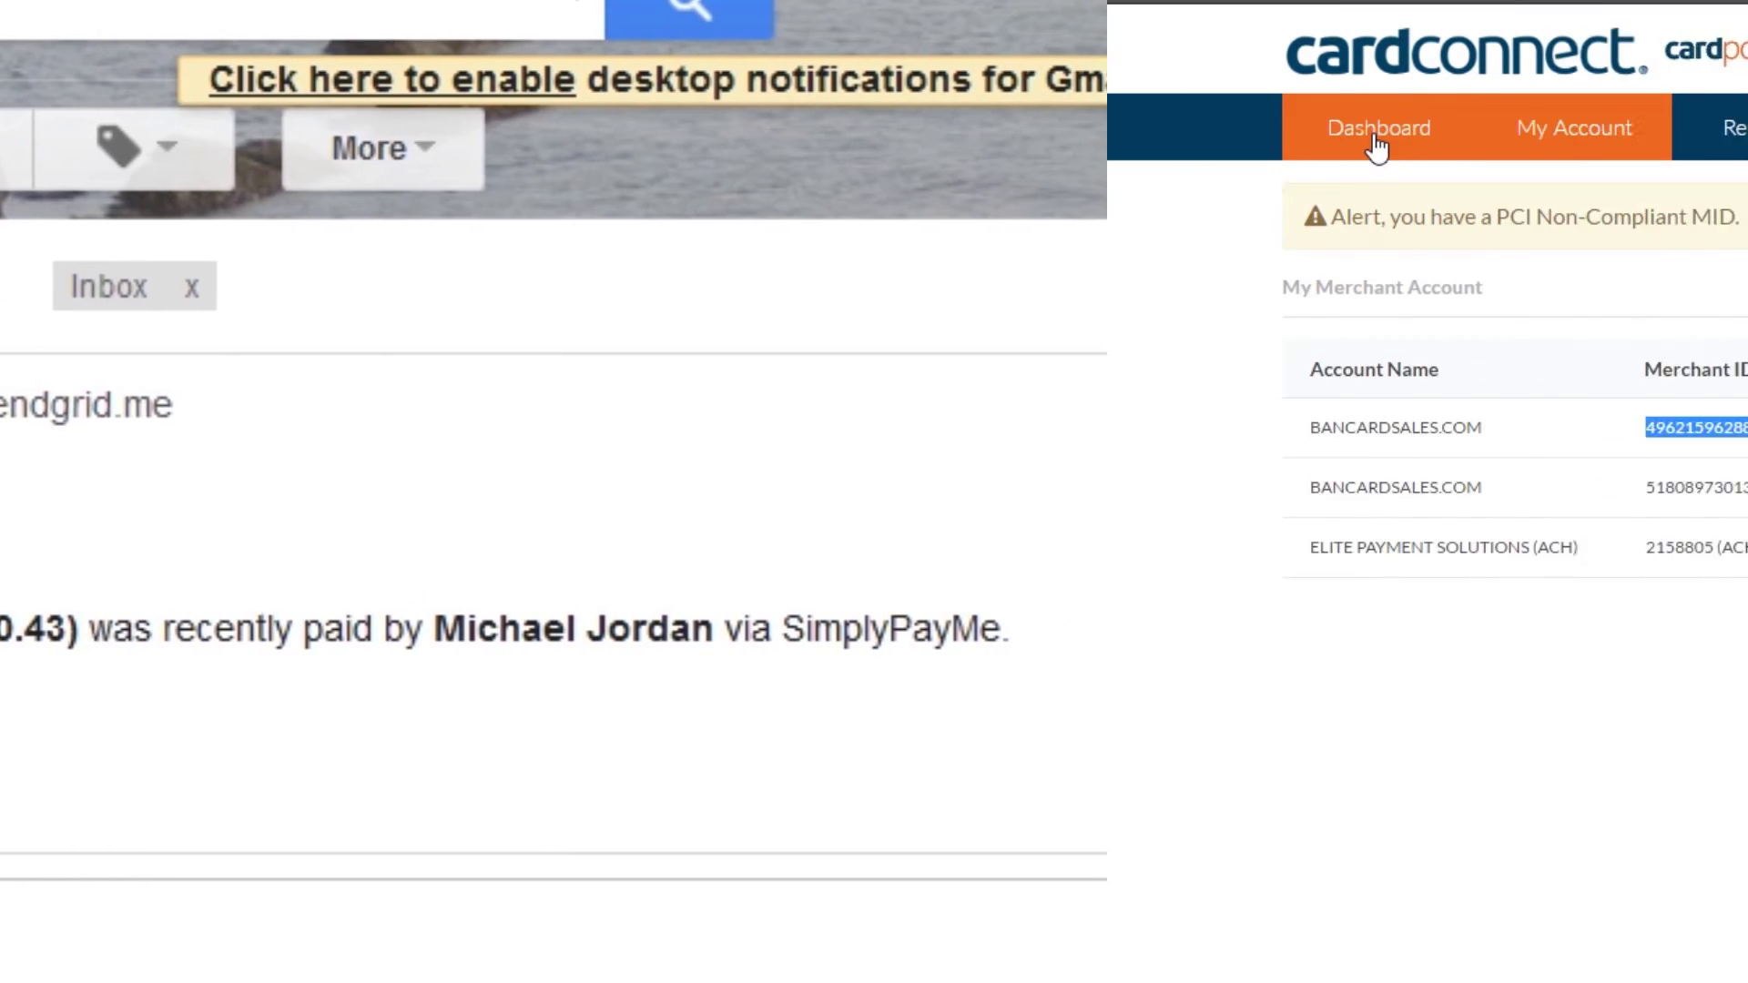
Open the merchant's CardPointe dashboard showing the $0.43 captured amount
left_click(1374, 145)
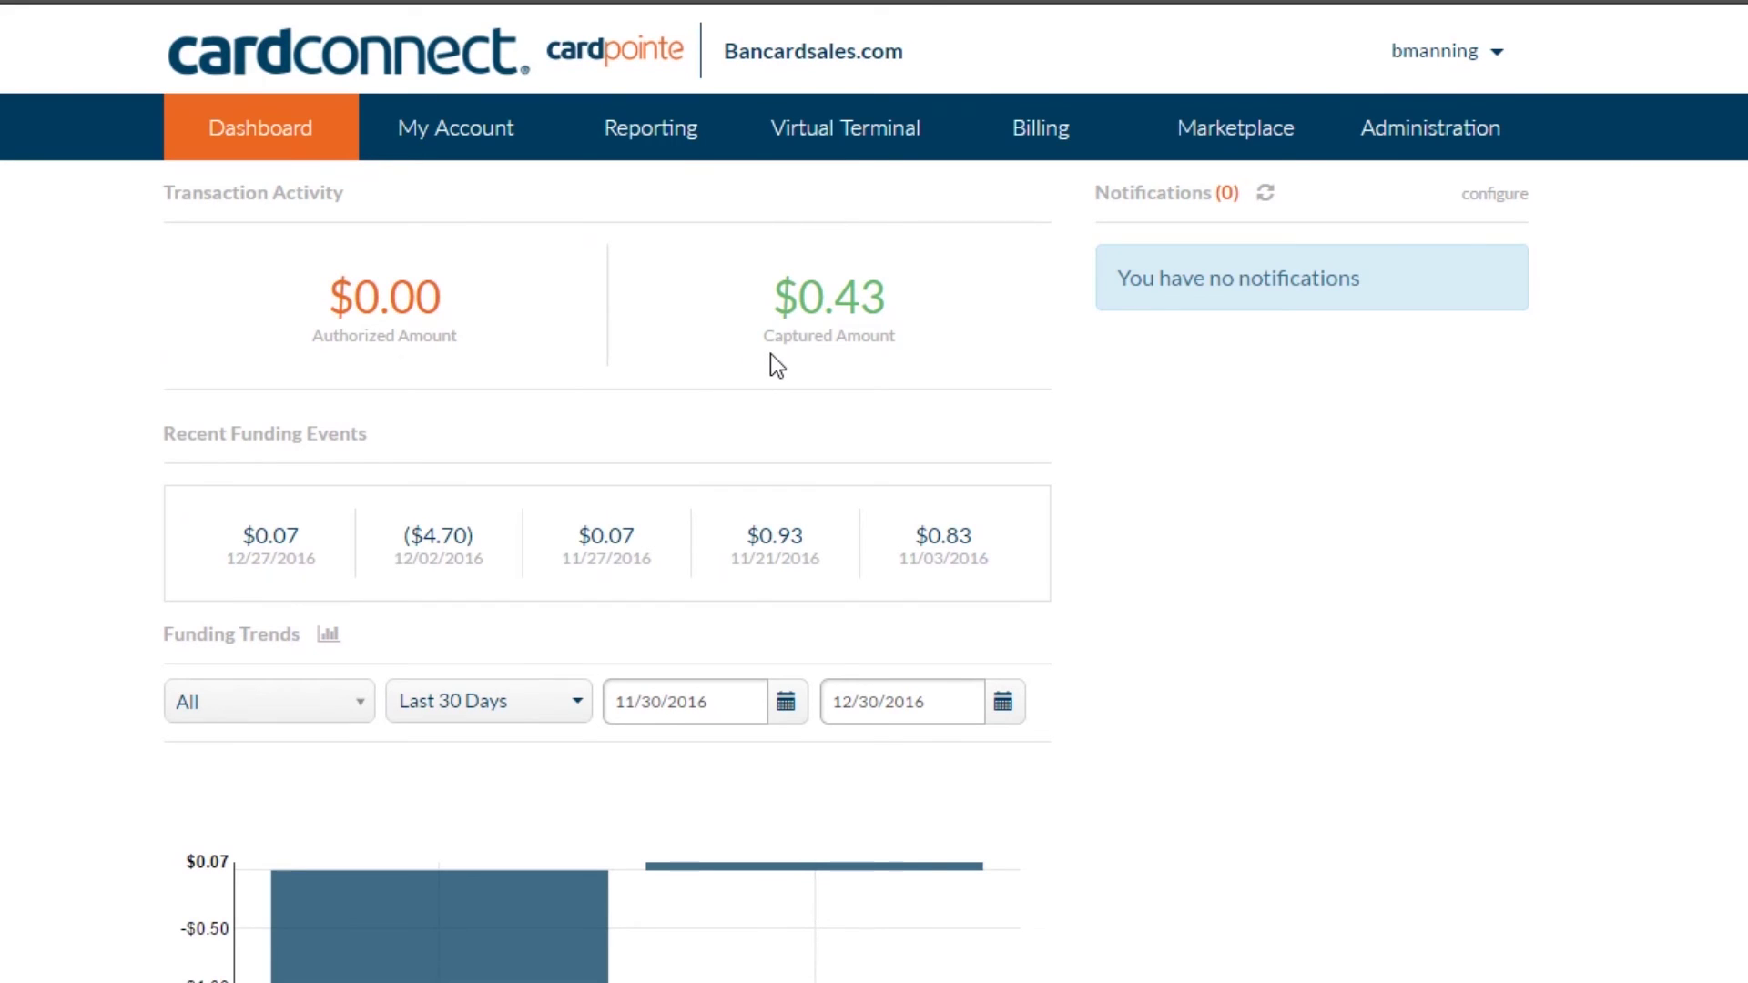
Open the Reporting Transactions list showing the captured $0.43 Visa sale
left_click(652, 146)
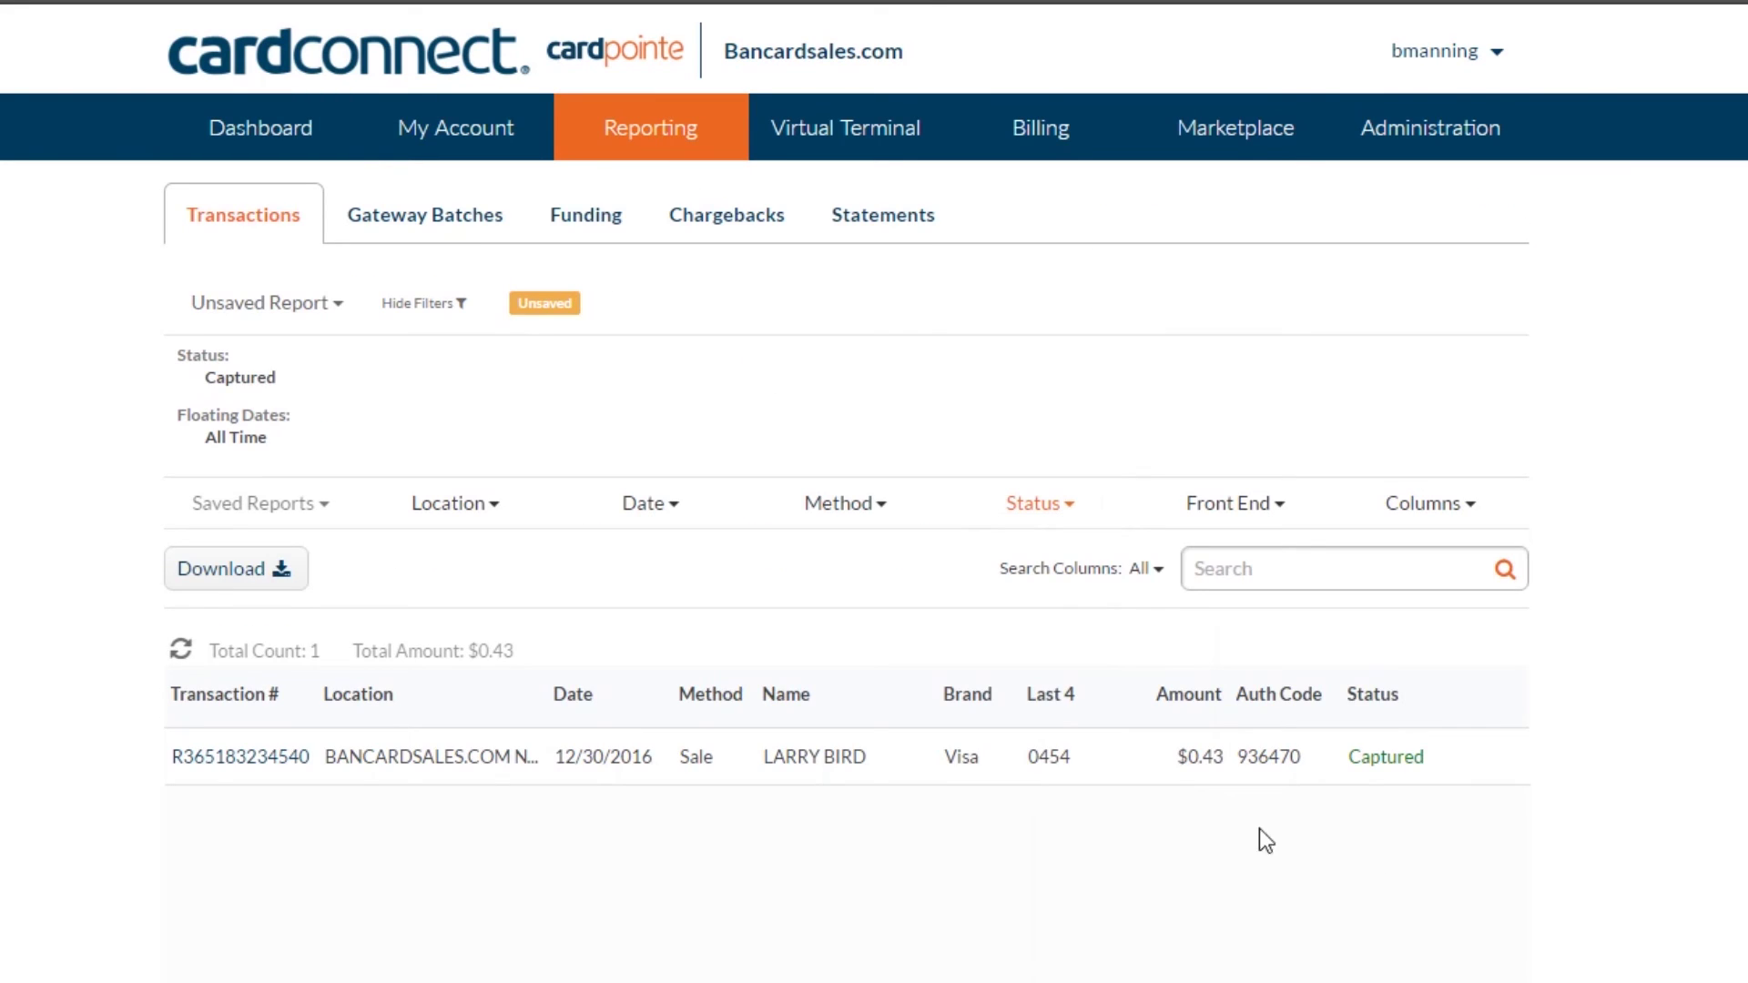